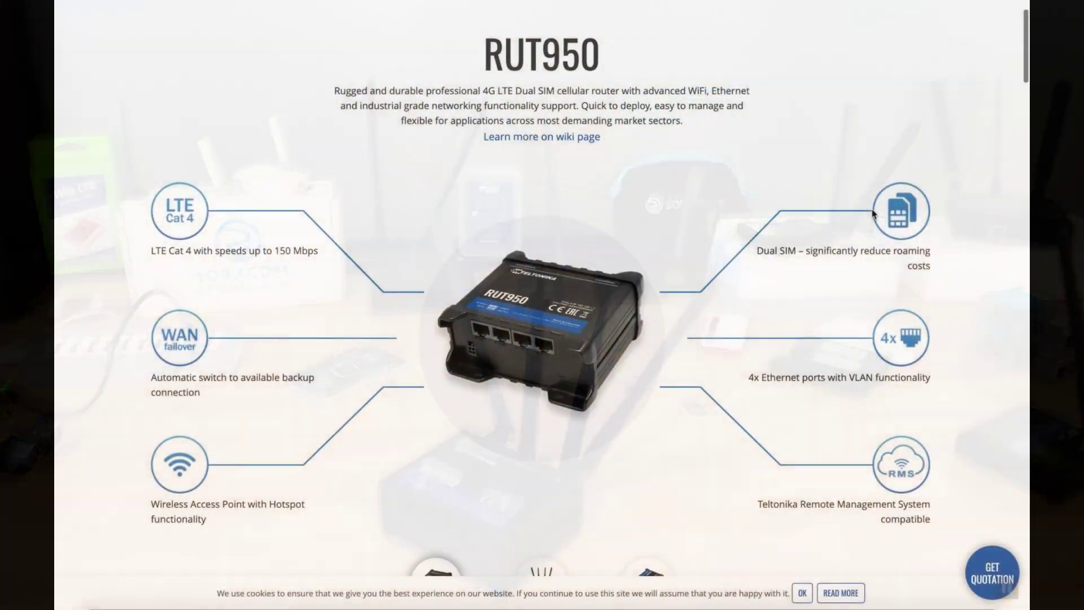
pyautogui.scroll(-1, 874, 213)
pyautogui.scroll(-7, 872, 209)
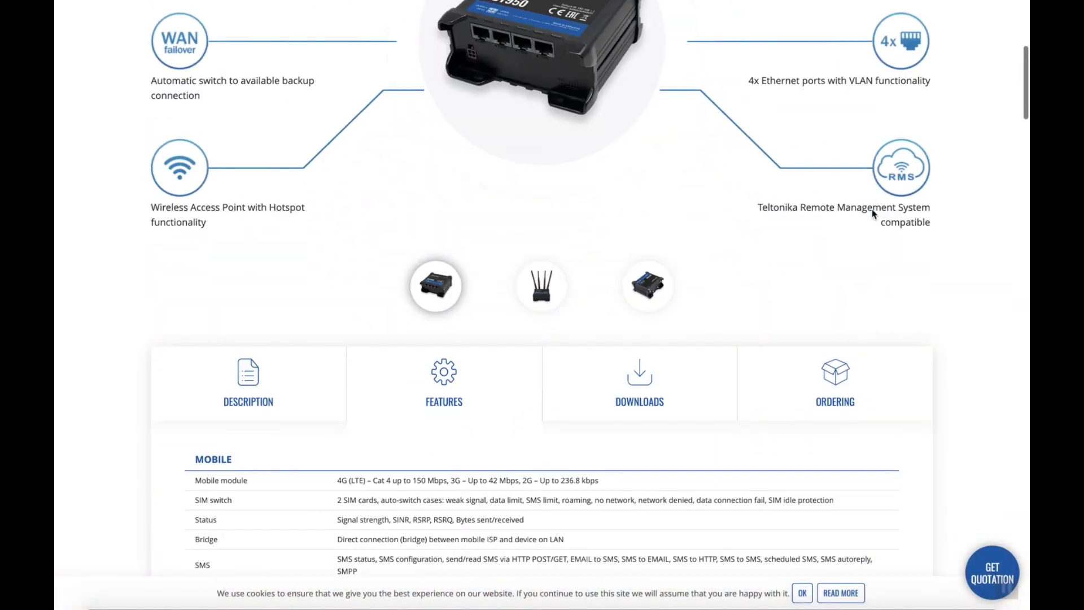
pyautogui.scroll(-8, 872, 214)
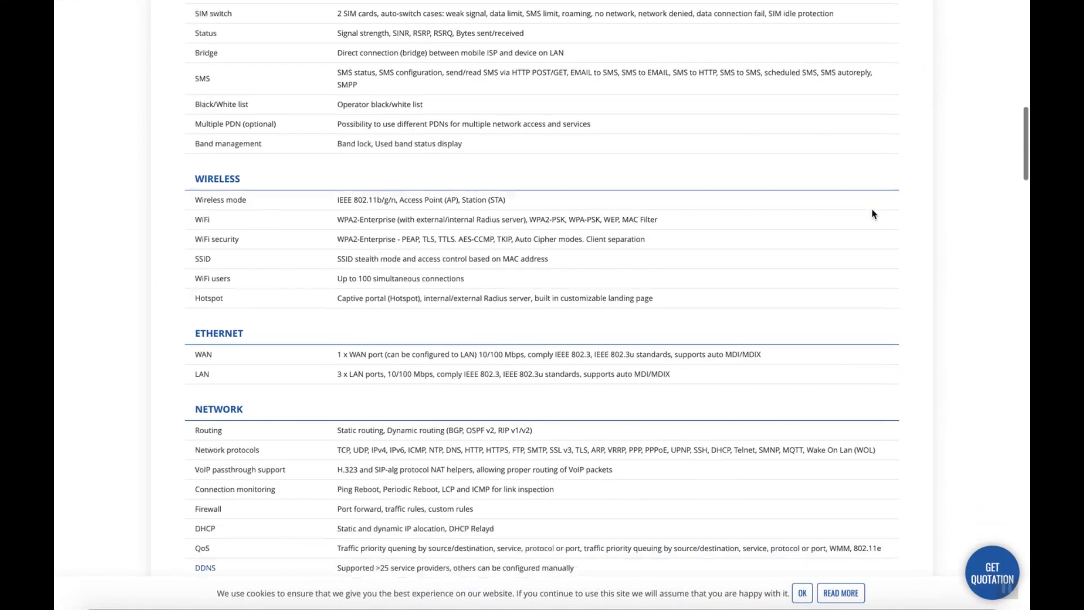
pyautogui.scroll(-1, 873, 210)
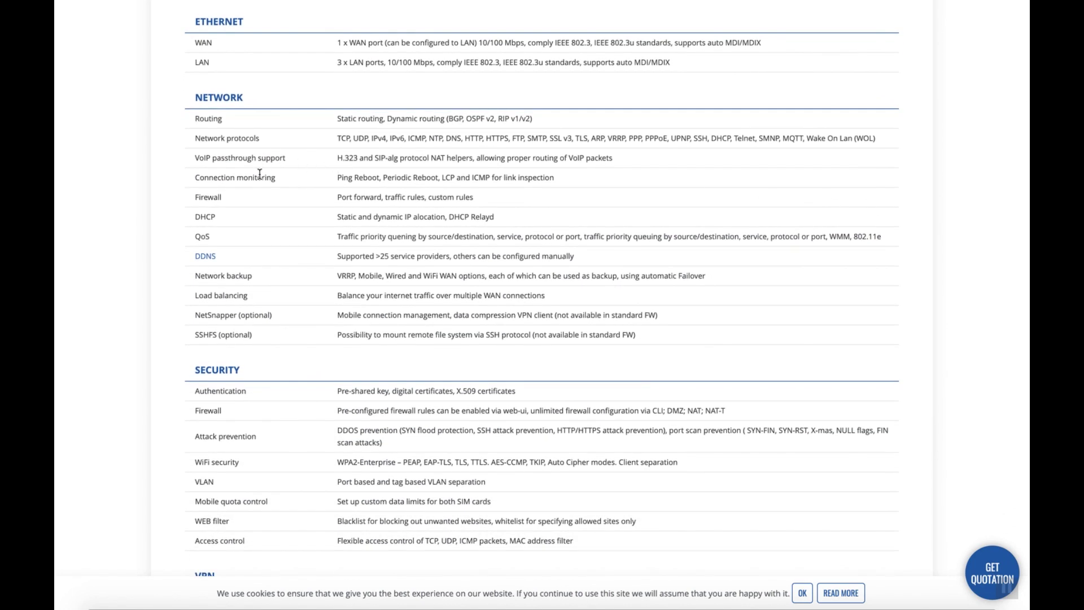
pyautogui.scroll(-3, 258, 312)
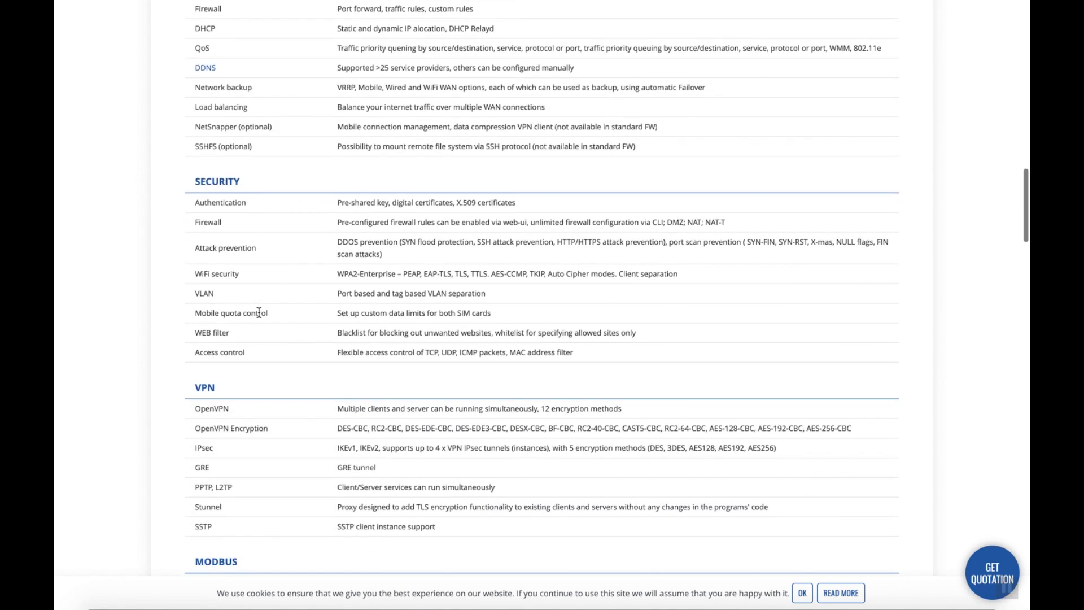
pyautogui.scroll(-6, 252, 334)
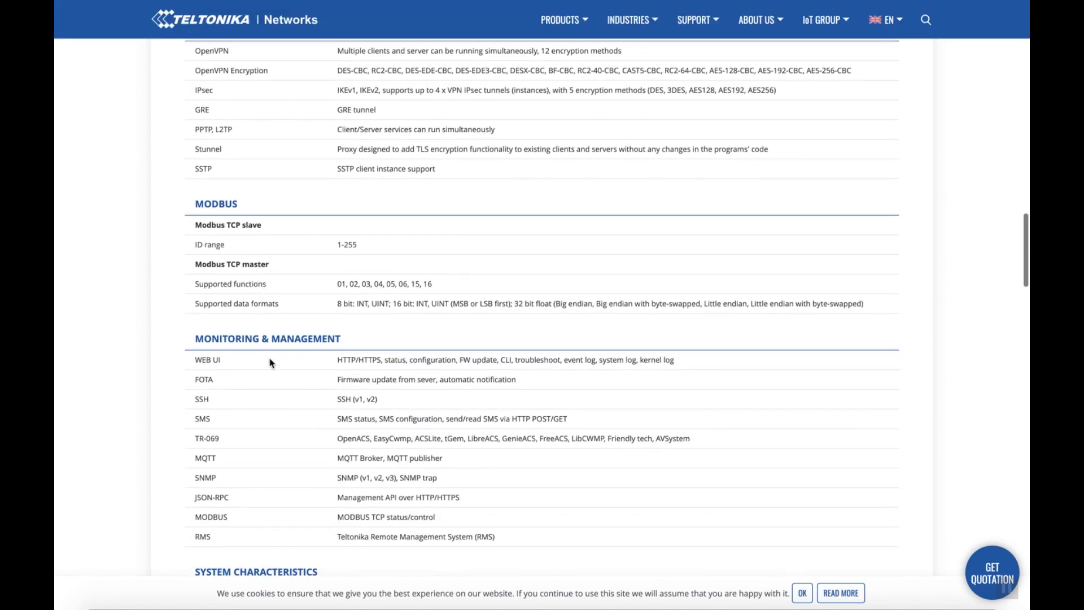
pyautogui.scroll(-2, 270, 366)
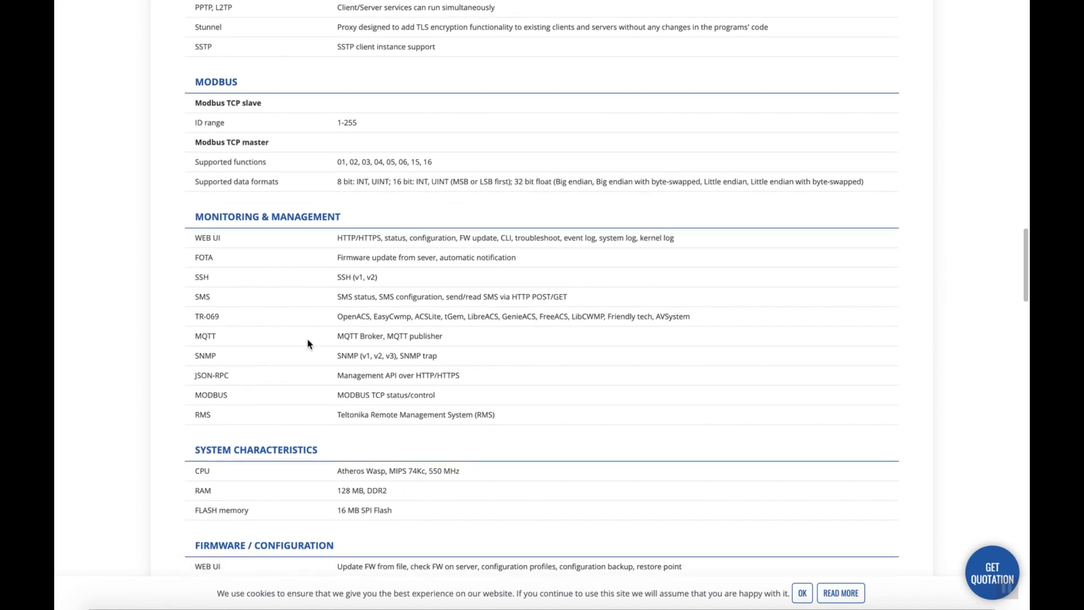
pyautogui.scroll(-2, 309, 344)
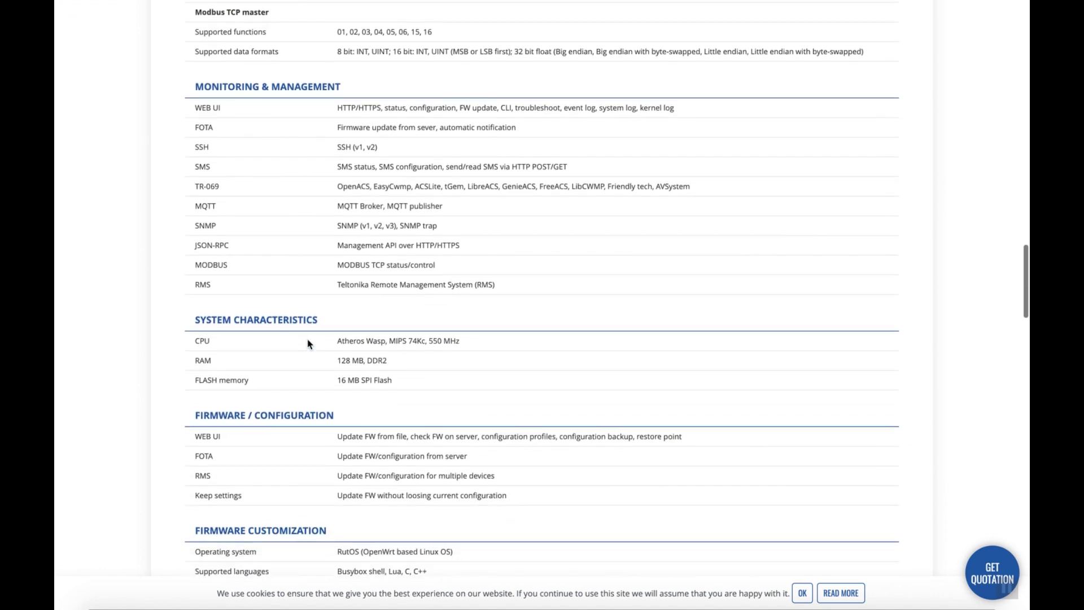
pyautogui.scroll(-6, 308, 343)
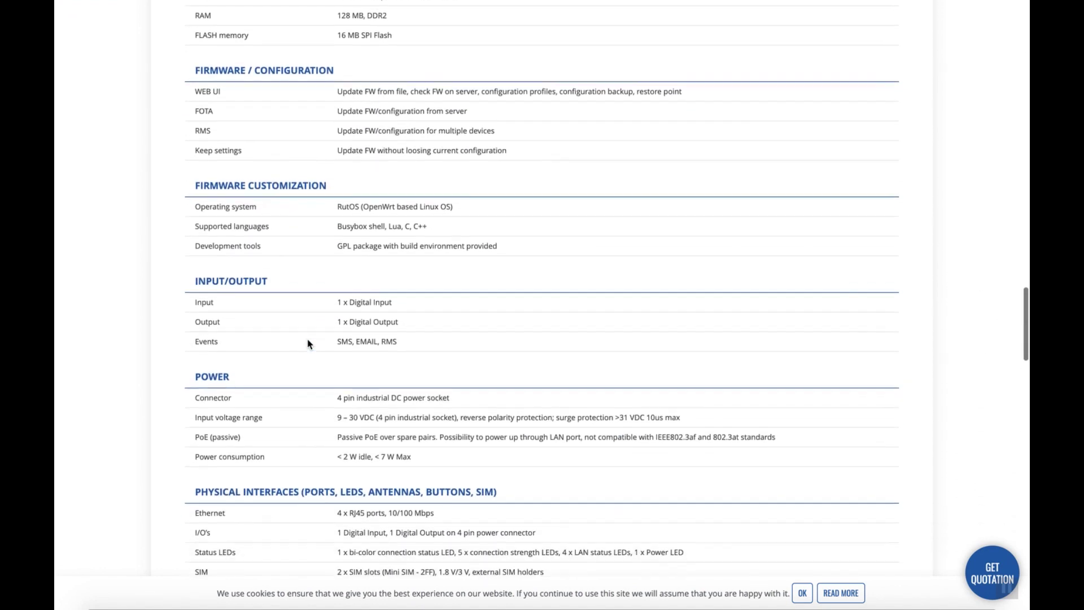
pyautogui.scroll(-9, 308, 343)
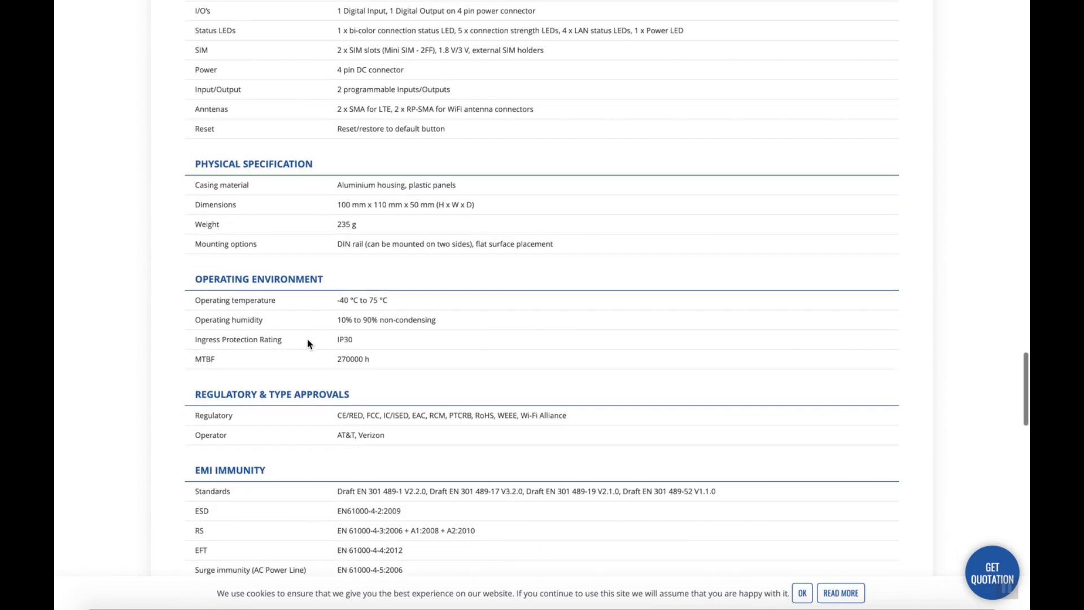
pyautogui.scroll(-12, 308, 343)
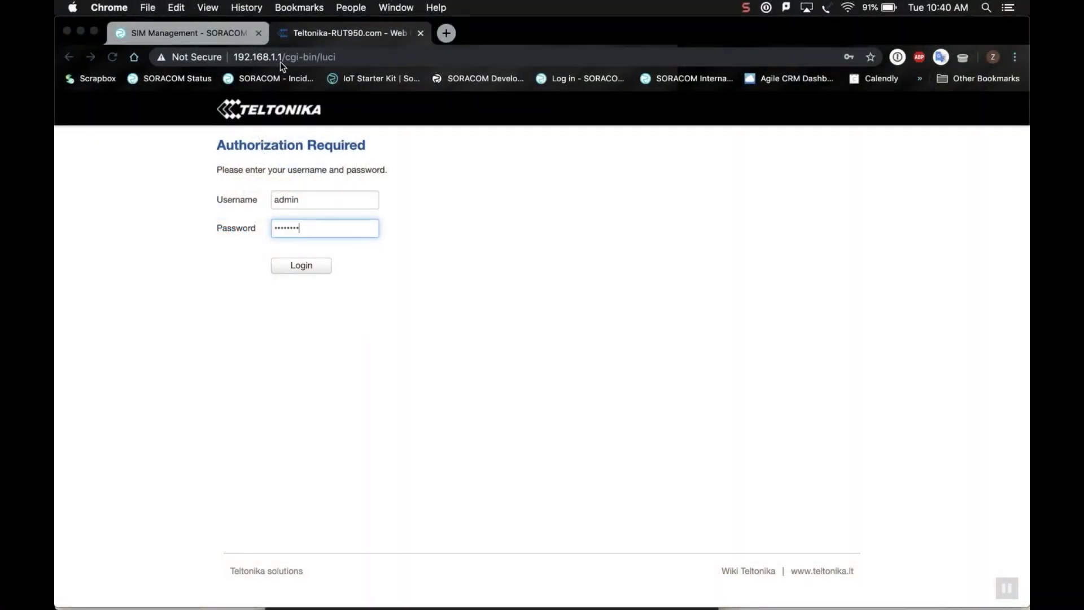
# Join the RUT950_F512 Wi-Fi network, then bring up the SORACOM SIM Management tab.
pyautogui.click(849, 7)
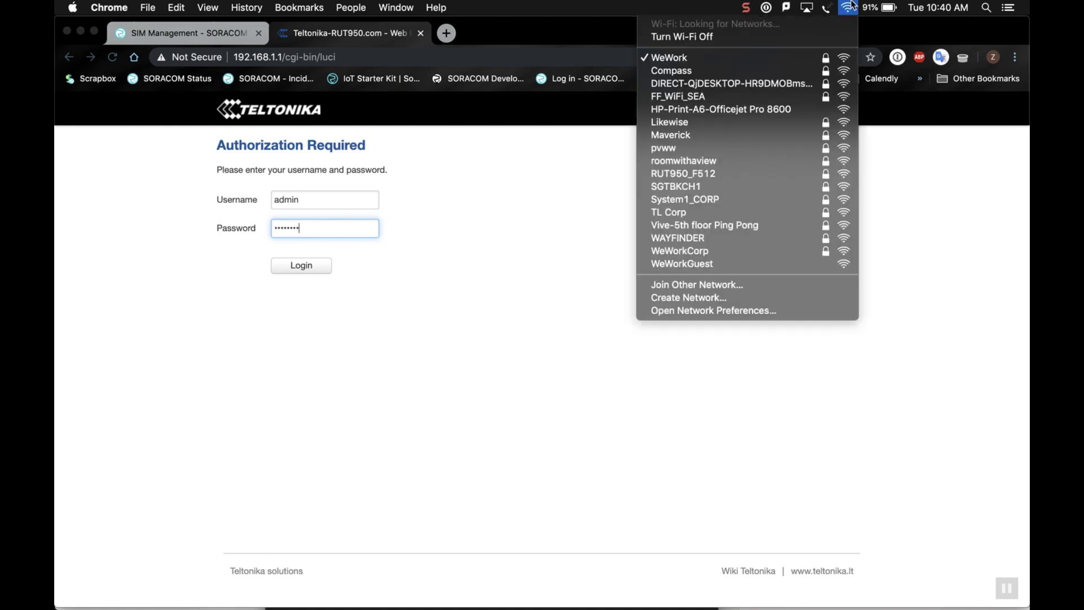
pyautogui.click(700, 177)
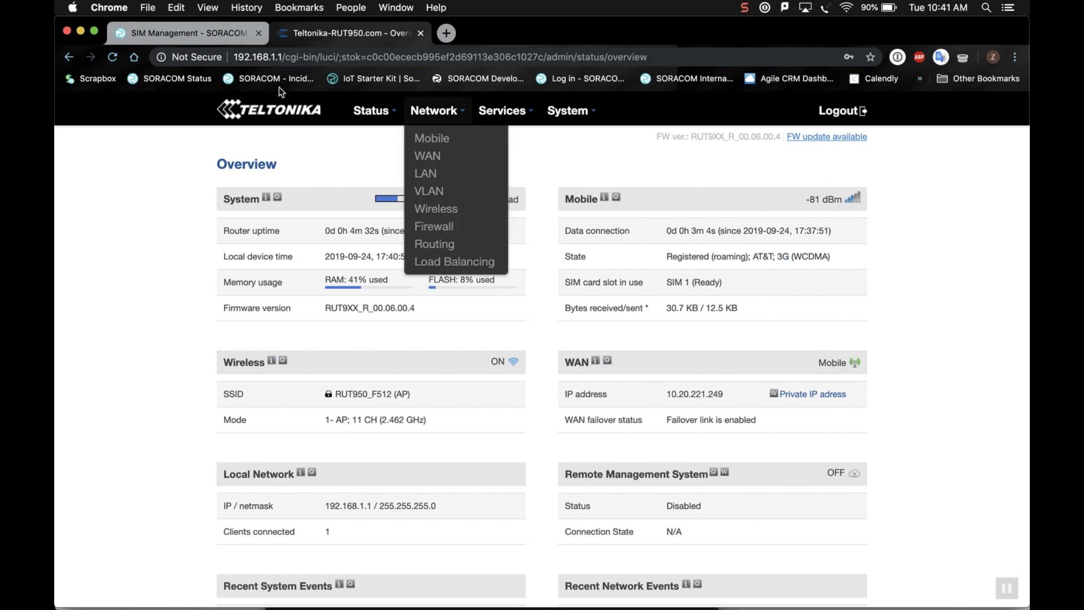
pyautogui.click(176, 31)
# Review the Teltonika RUT950 SIM's Soracom session logs showing AT&T 3G, then return to the router.
pyautogui.click(835, 198)
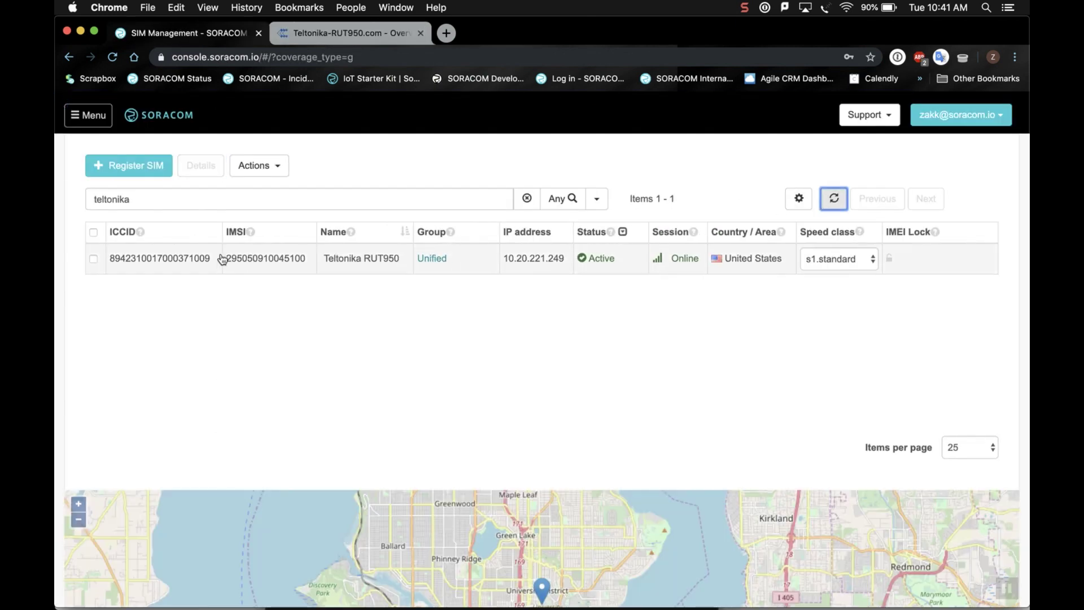
pyautogui.click(96, 259)
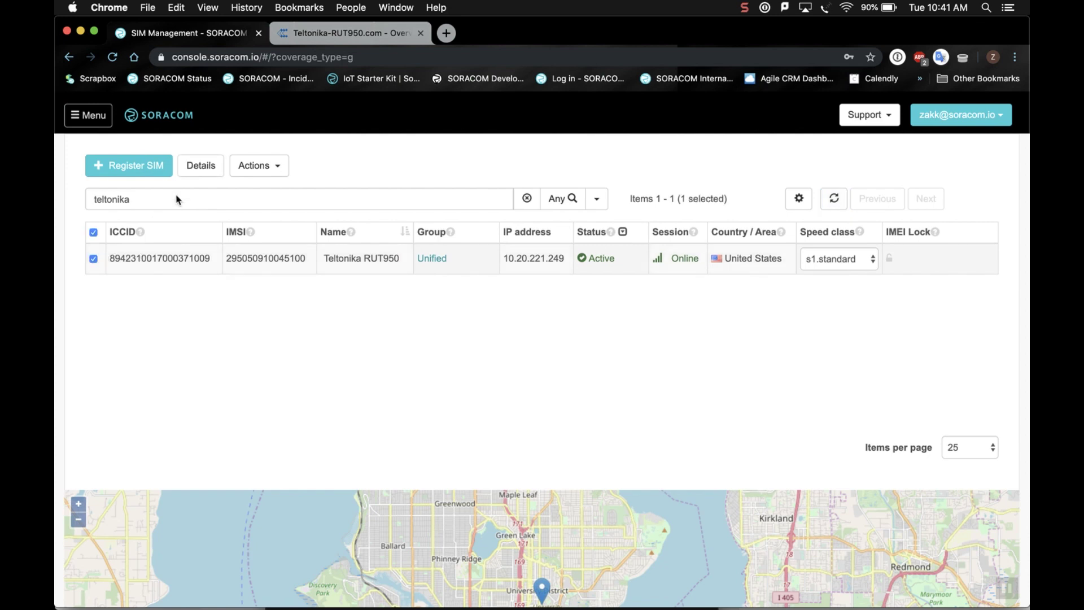
pyautogui.click(200, 165)
pyautogui.click(552, 314)
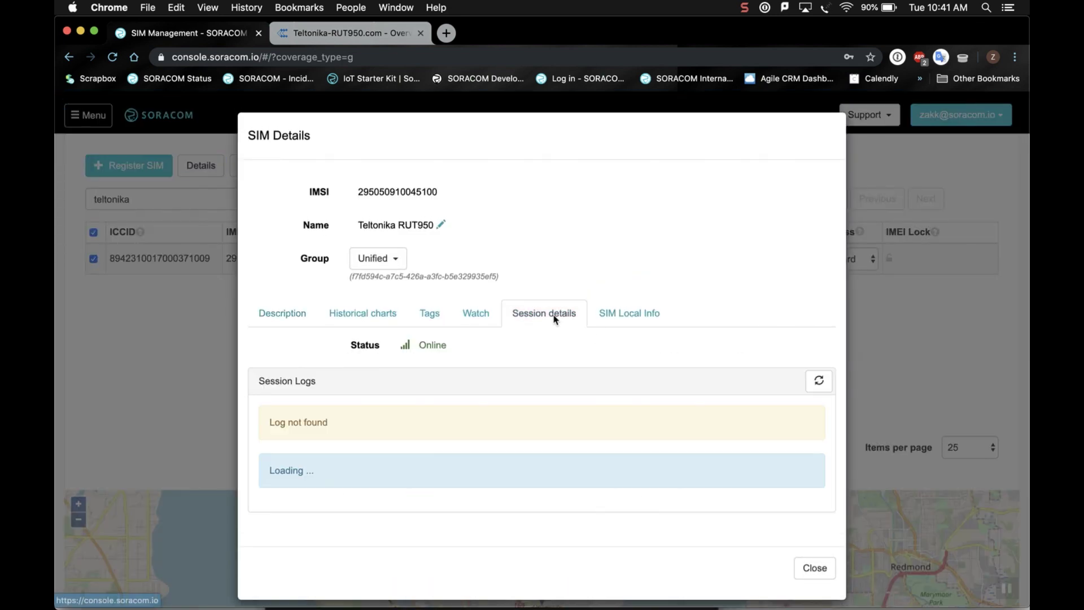
pyautogui.scroll(-4, 525, 451)
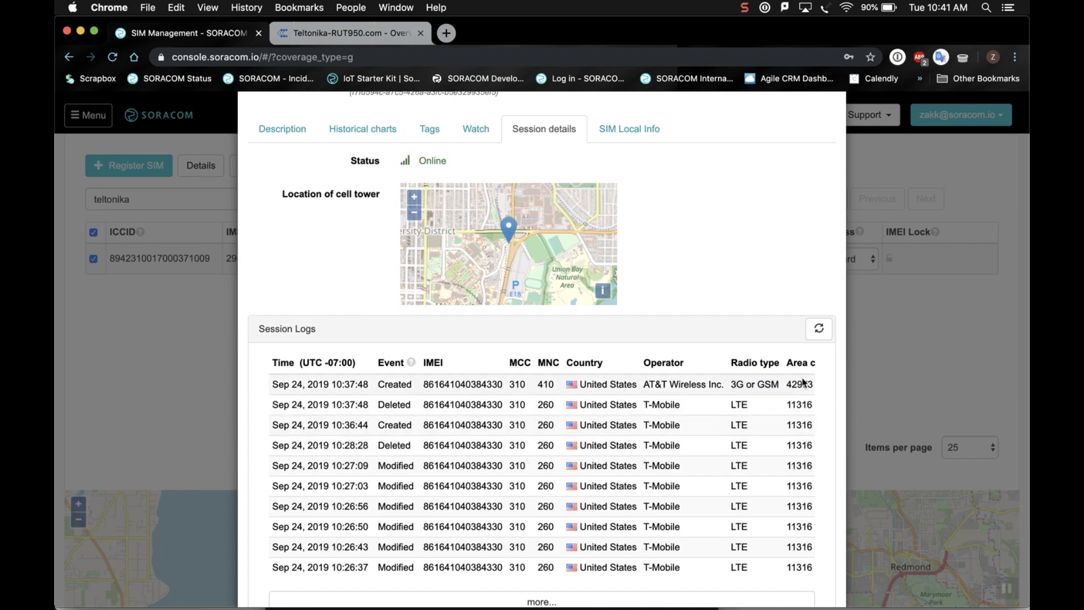
pyautogui.click(352, 32)
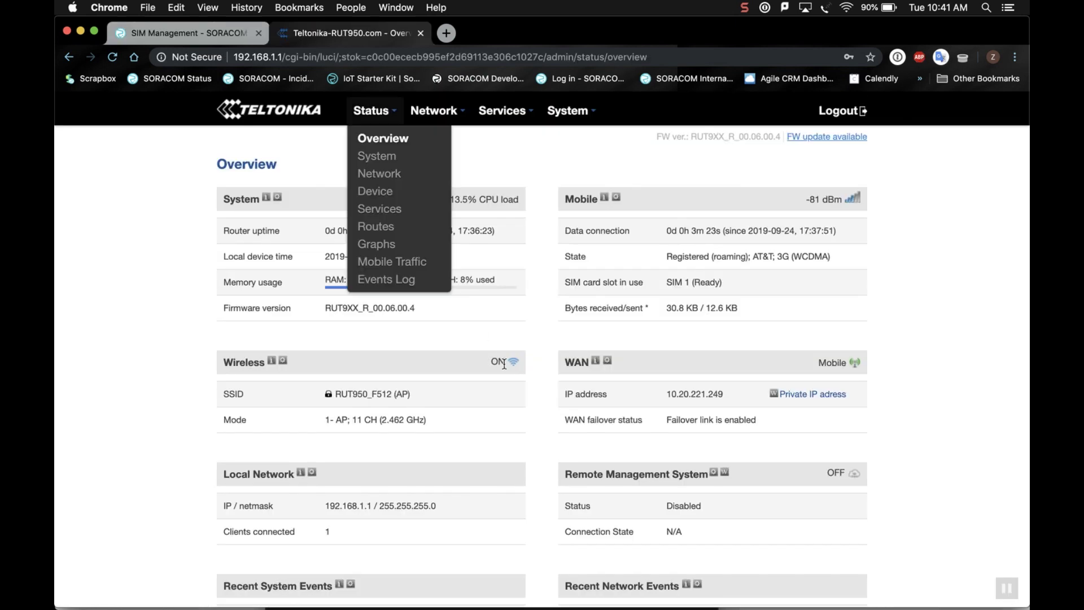
# Set the Mobile Configuration service mode to 4G (LTE) only and save it.
pyautogui.click(616, 198)
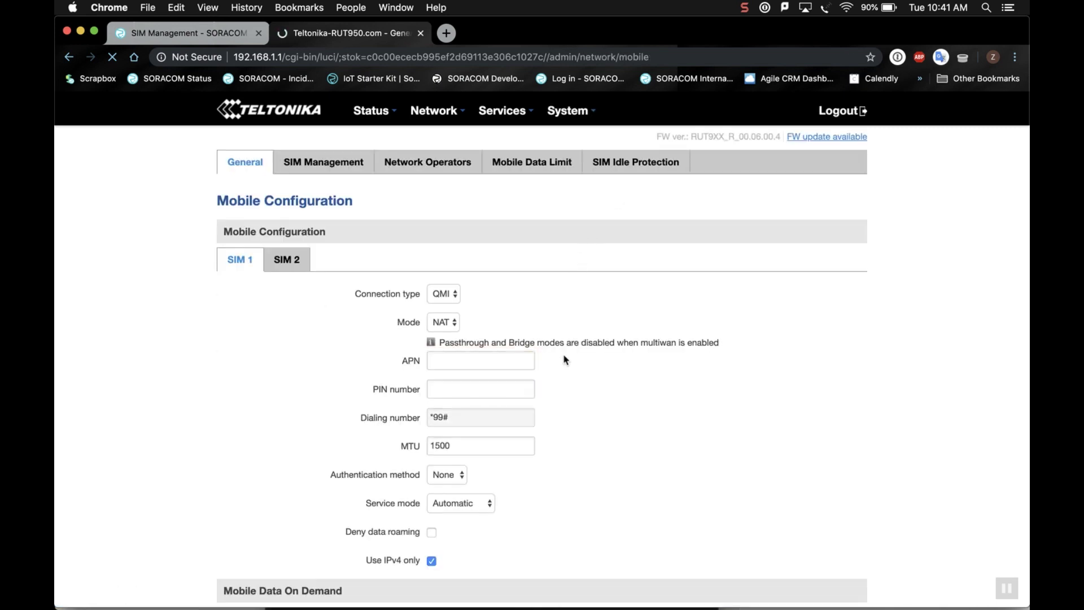
pyautogui.scroll(-2, 564, 356)
pyautogui.scroll(-5, 563, 357)
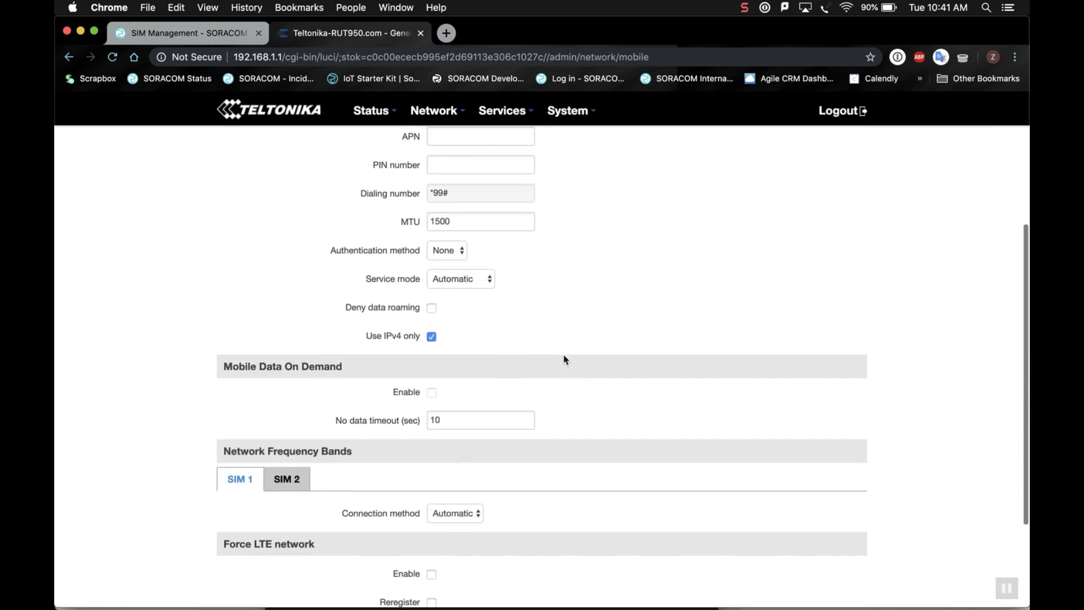
pyautogui.scroll(-1, 563, 356)
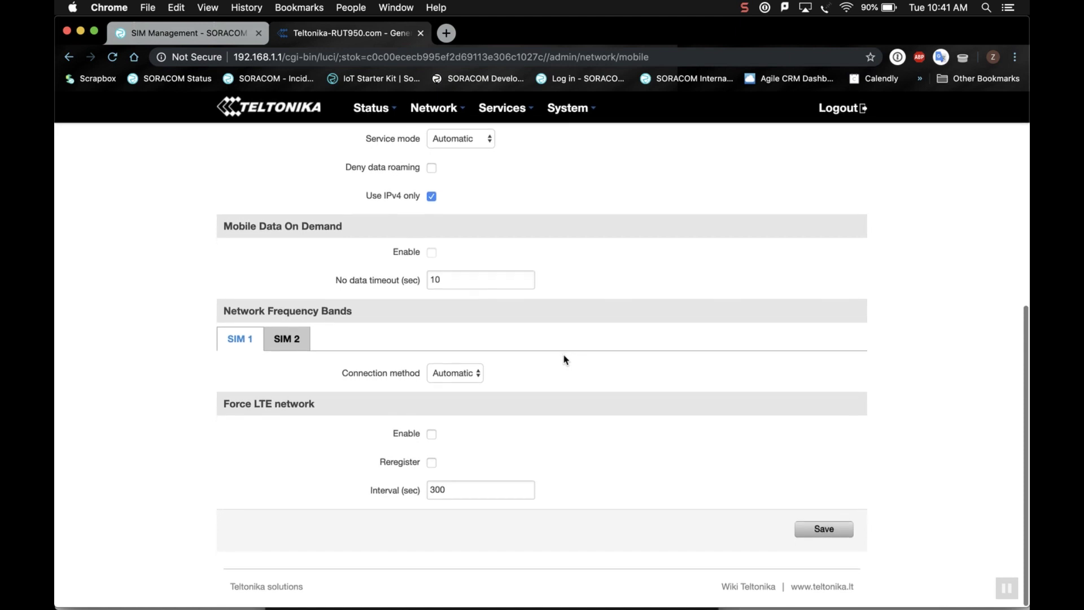
pyautogui.scroll(4, 564, 356)
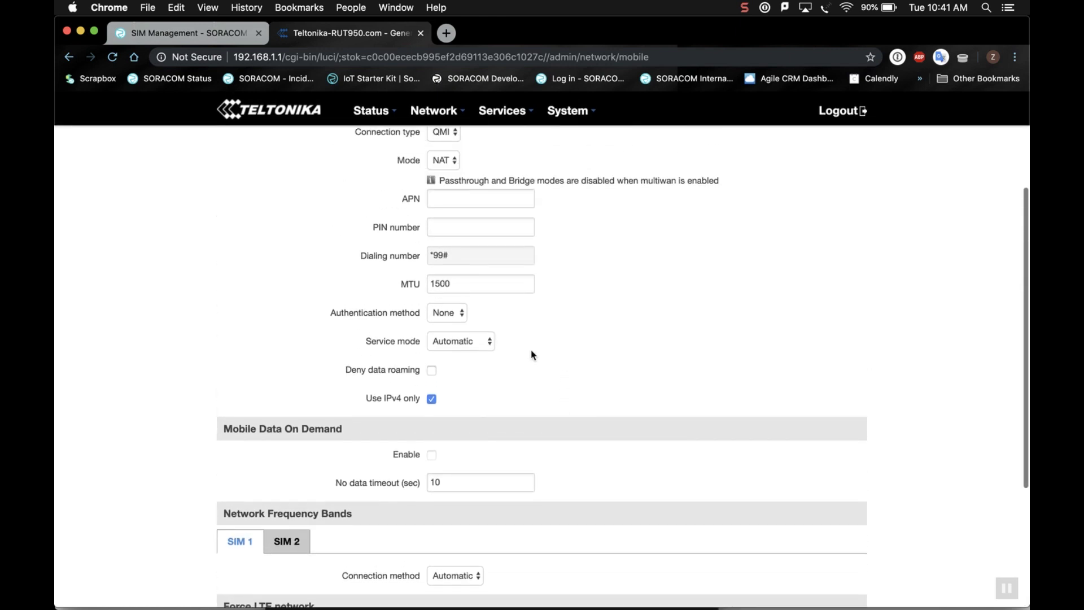
pyautogui.click(489, 341)
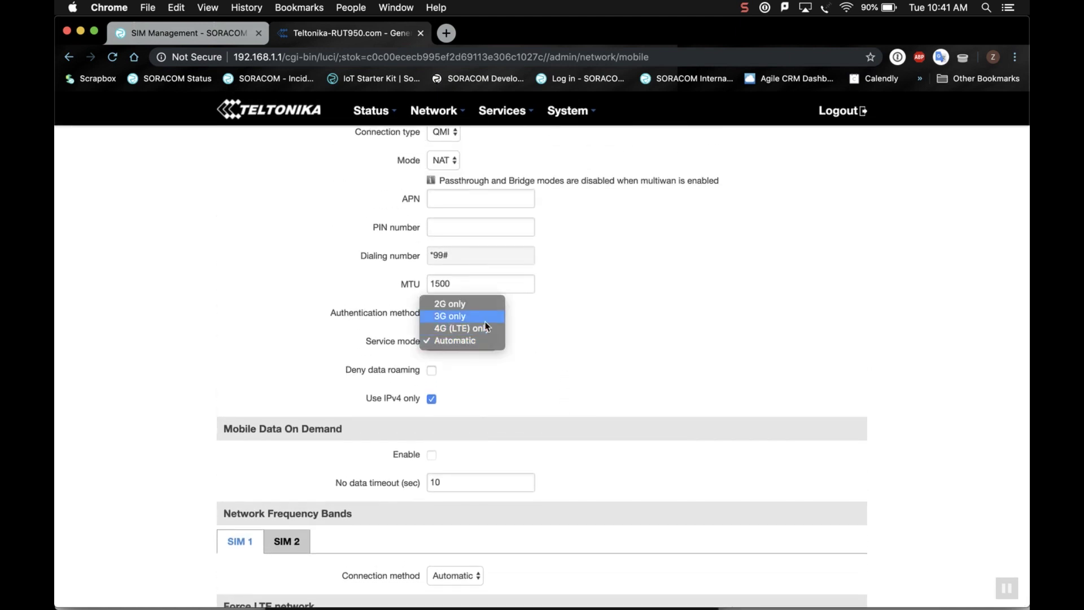
pyautogui.click(481, 328)
pyautogui.scroll(-3, 554, 346)
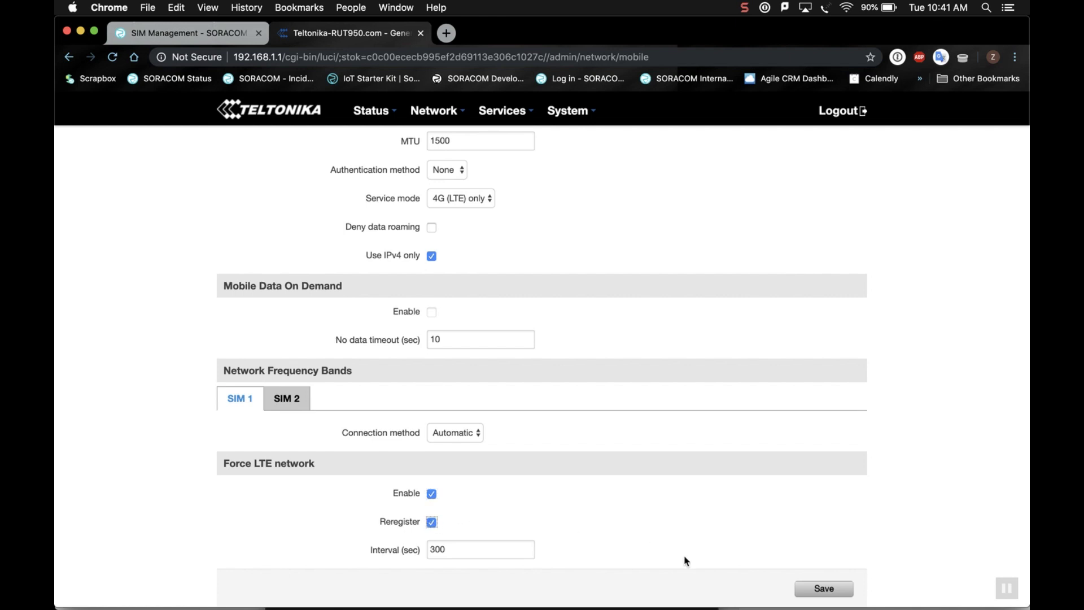
pyautogui.click(817, 591)
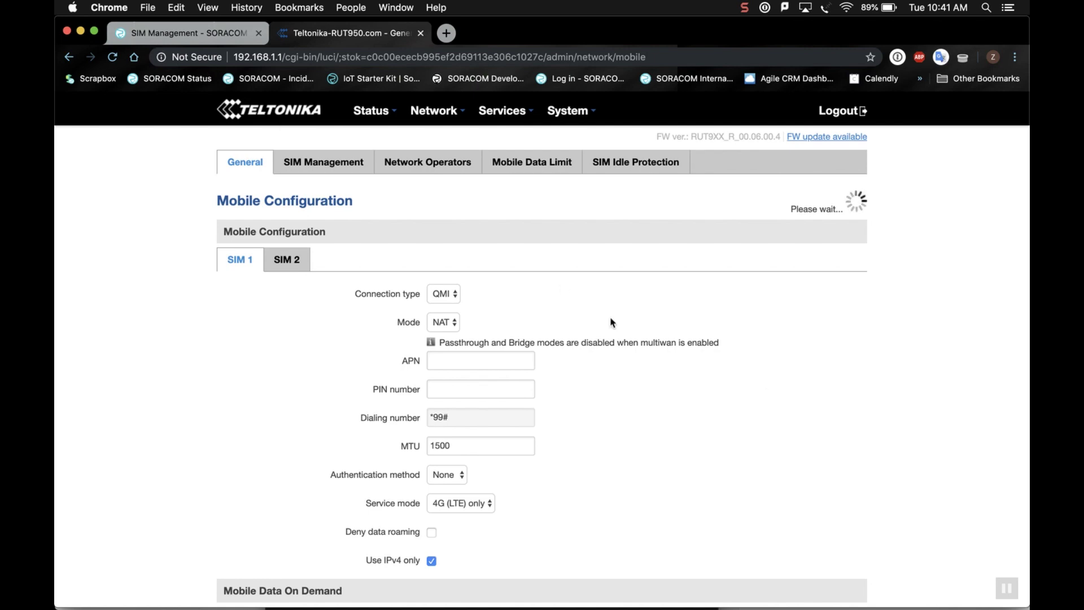
# Confirm the applied settings show 4G (LTE) only with Force LTE network enabled at 300 s.
pyautogui.scroll(-10, 610, 322)
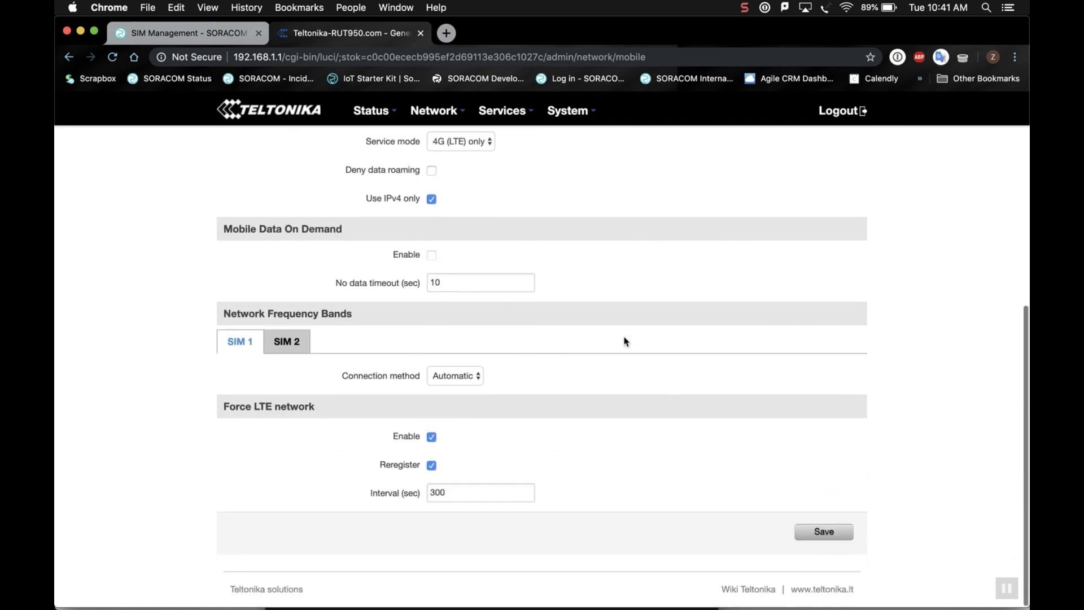
pyautogui.scroll(10, 625, 341)
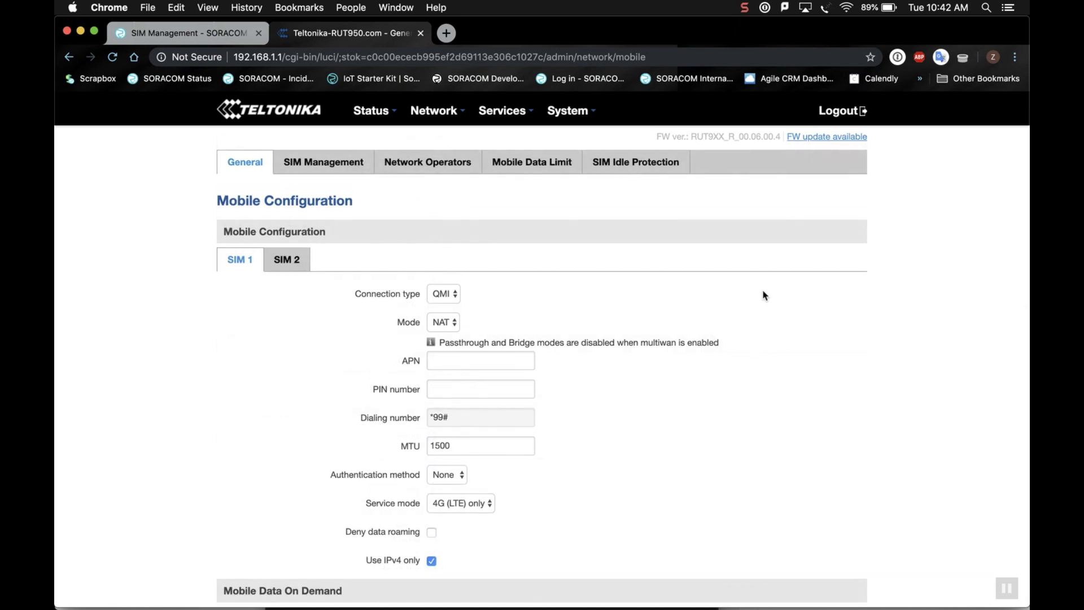
pyautogui.scroll(-6, 711, 335)
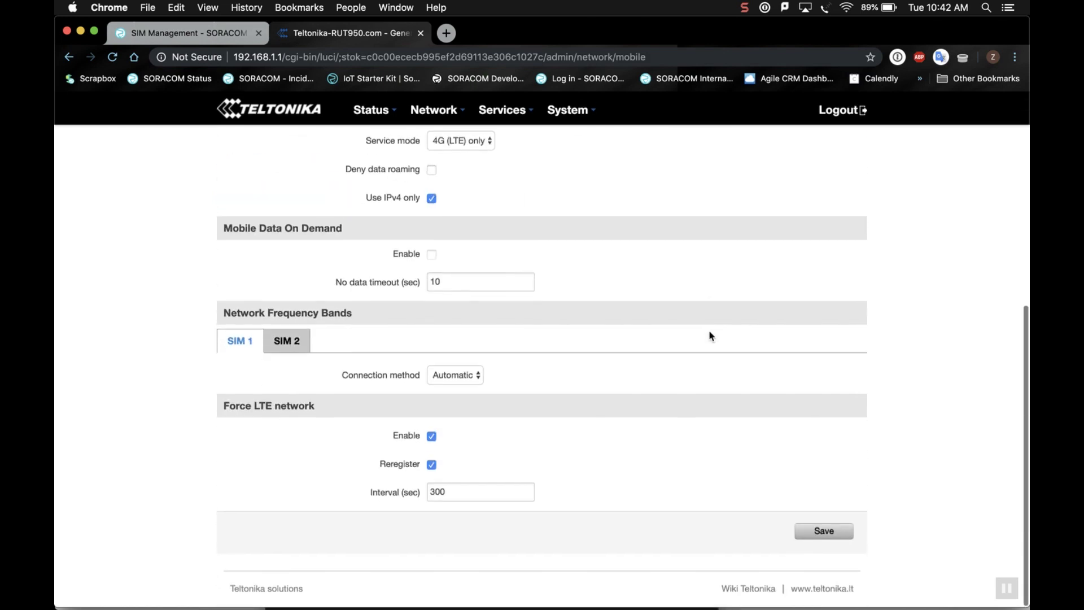
pyautogui.scroll(6, 710, 335)
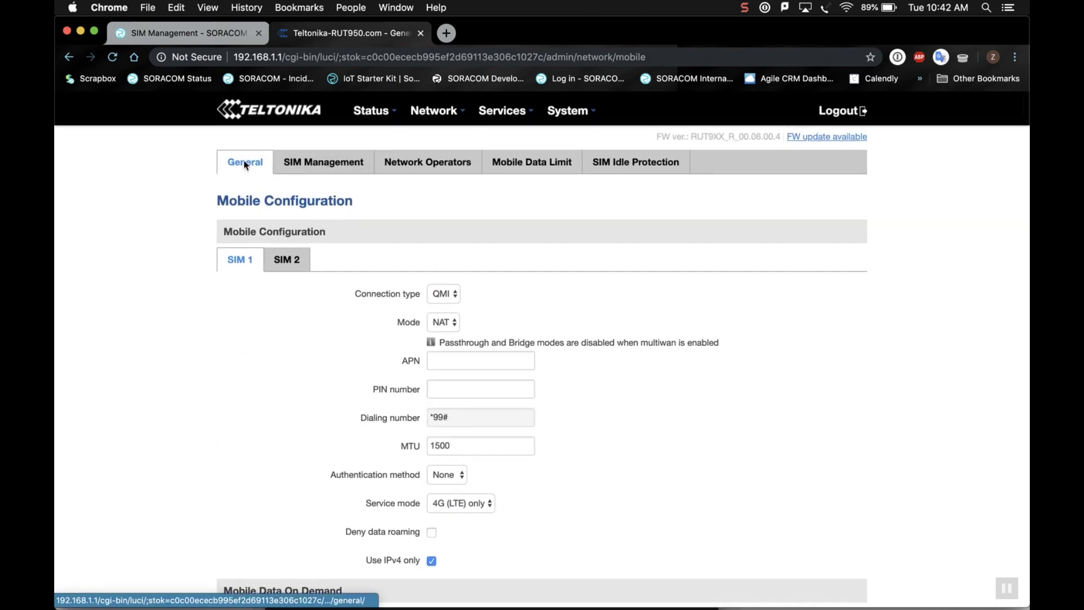
# Check Status > Network shows Connected on 4G (LTE) BAND 4, then reload Soracom's session logs.
pyautogui.moveTo(372, 111)
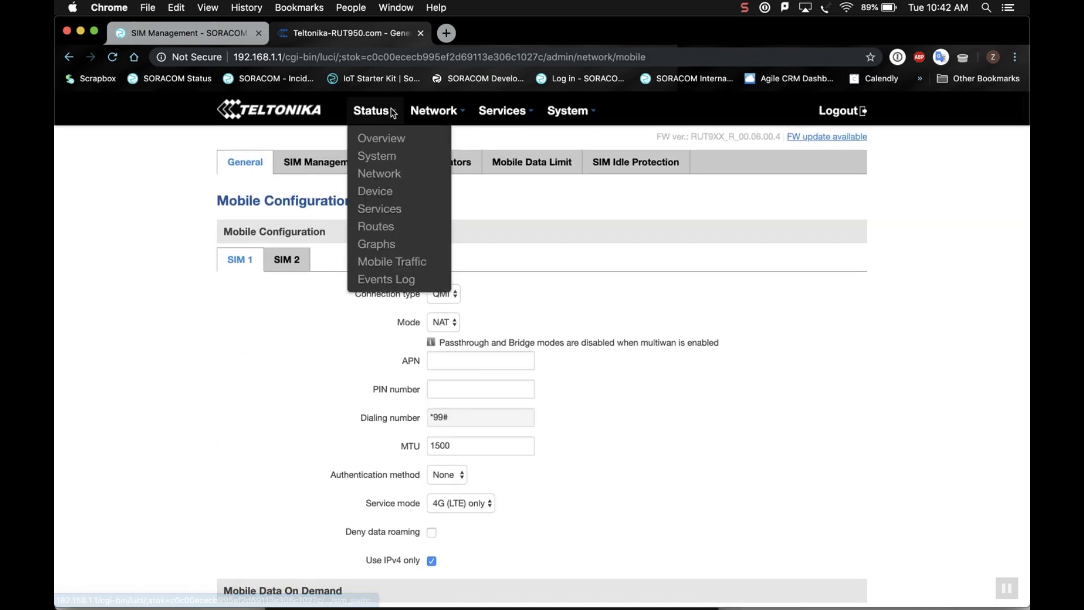
pyautogui.click(376, 179)
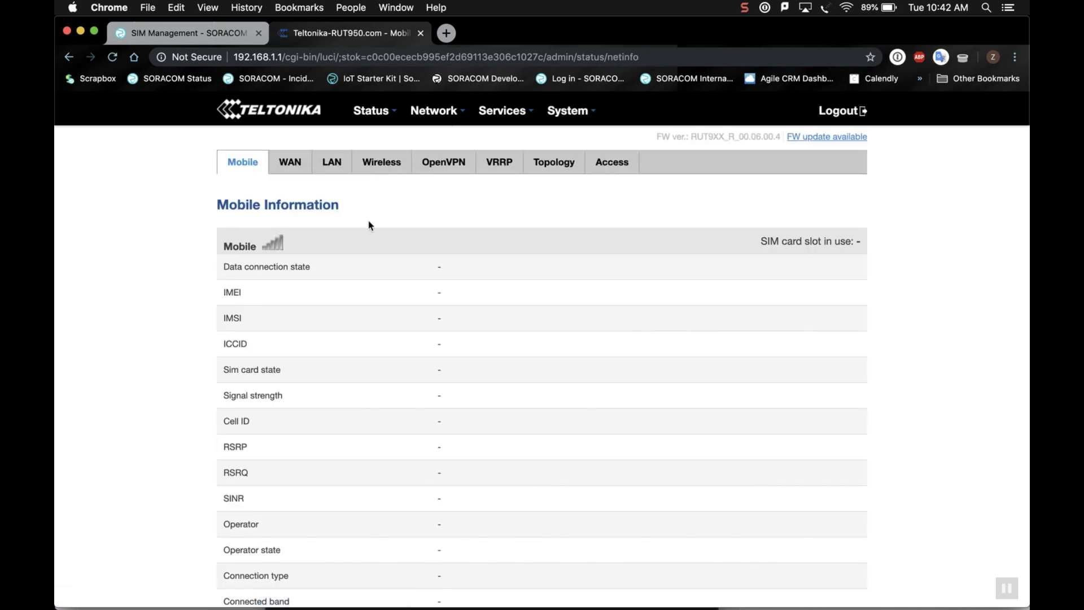
pyautogui.scroll(-3, 401, 311)
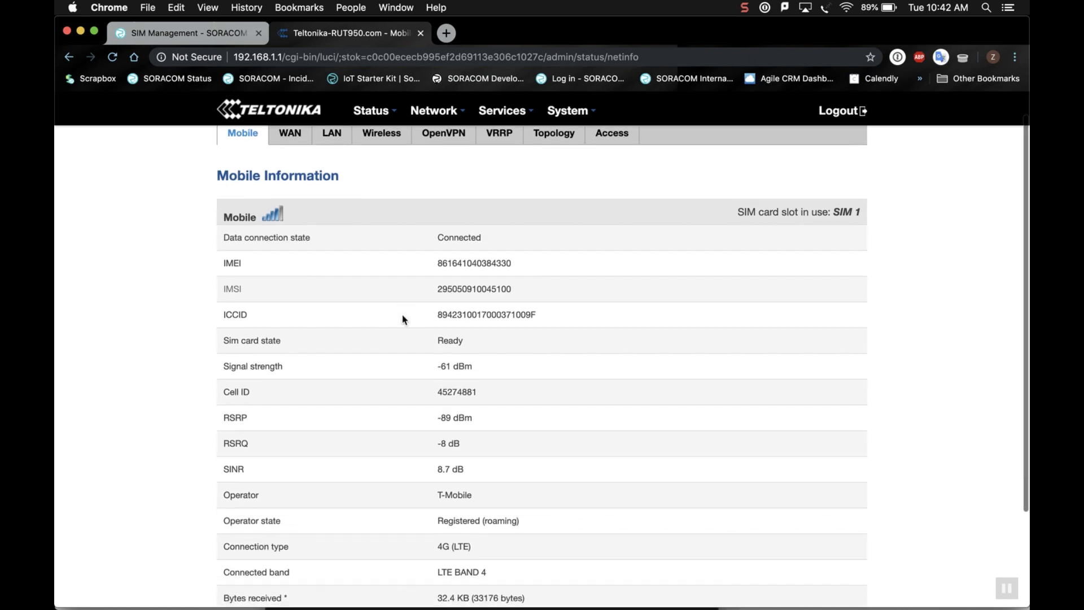
pyautogui.scroll(-2, 403, 319)
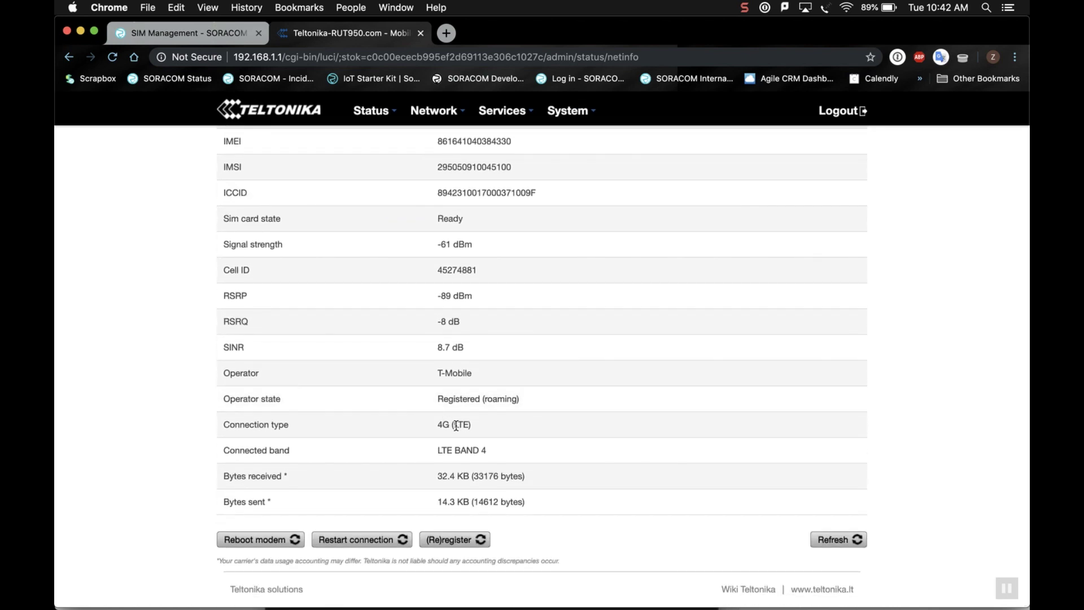
pyautogui.scroll(5, 516, 280)
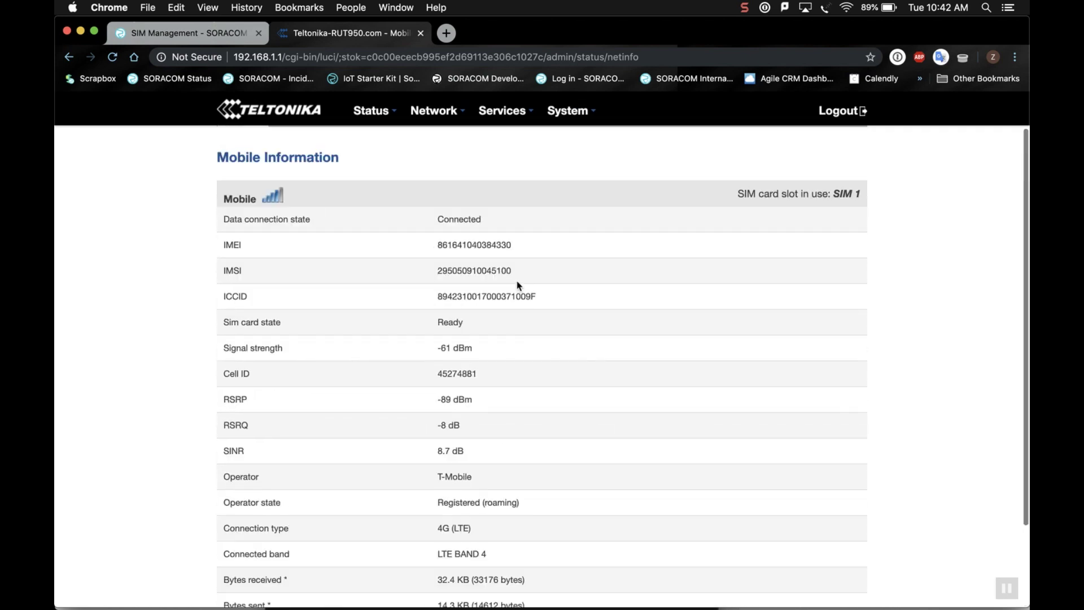
pyautogui.click(179, 32)
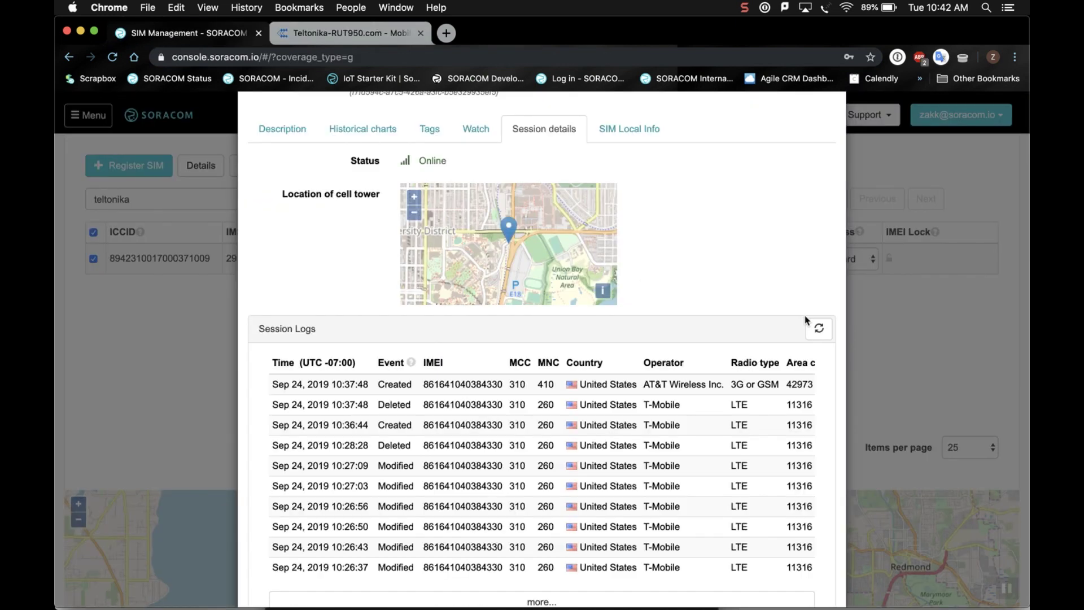
pyautogui.click(818, 328)
# Verify the new 10:42 T-Mobile LTE sessions in Soracom, then return to the router's status page.
pyautogui.scroll(-2, 694, 393)
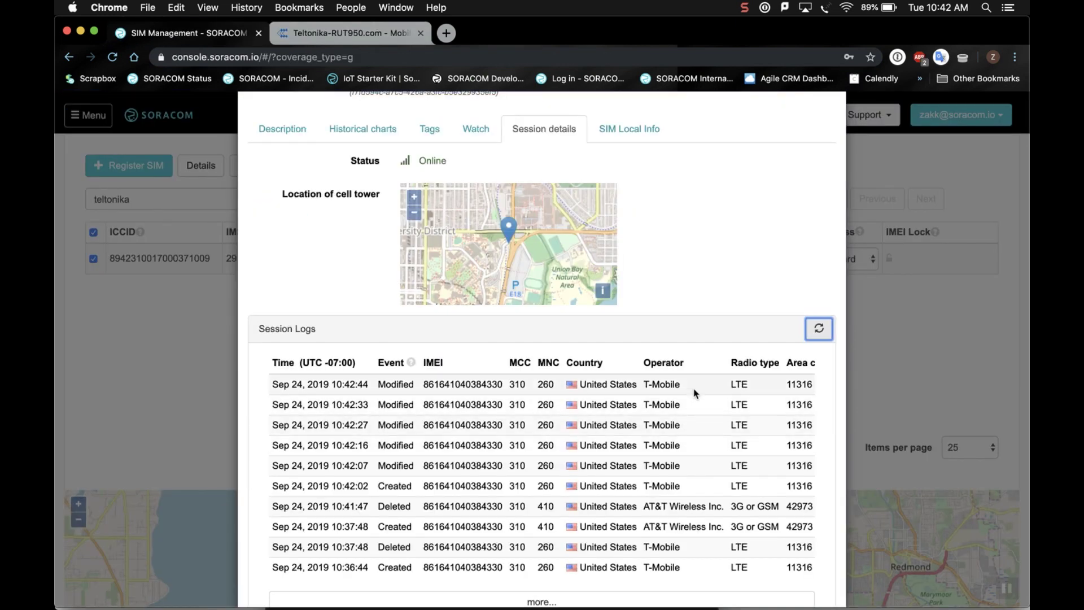
pyautogui.click(745, 486)
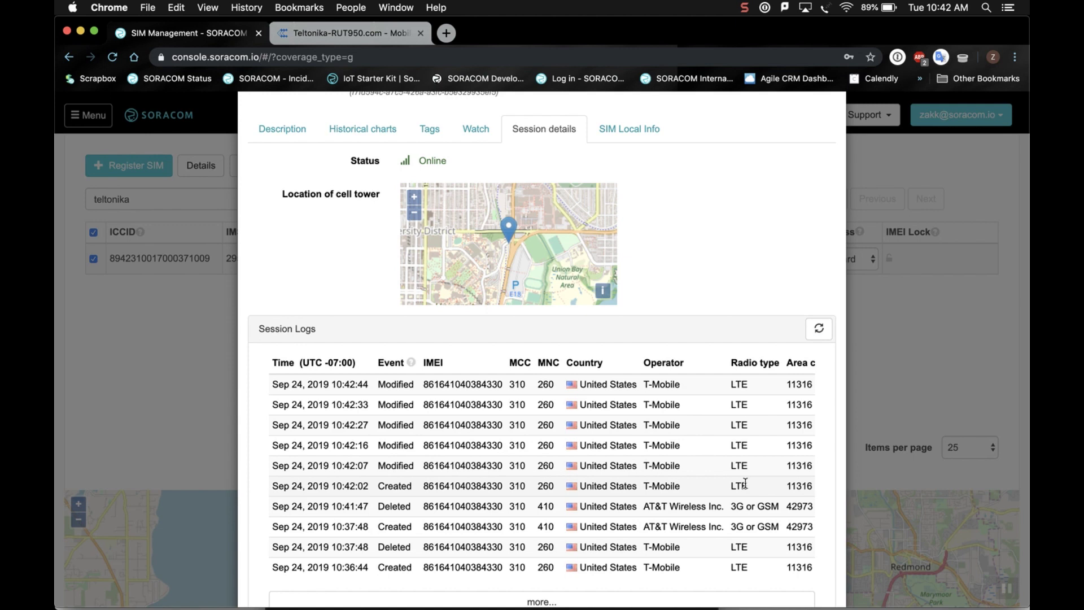
pyautogui.scroll(3, 534, 374)
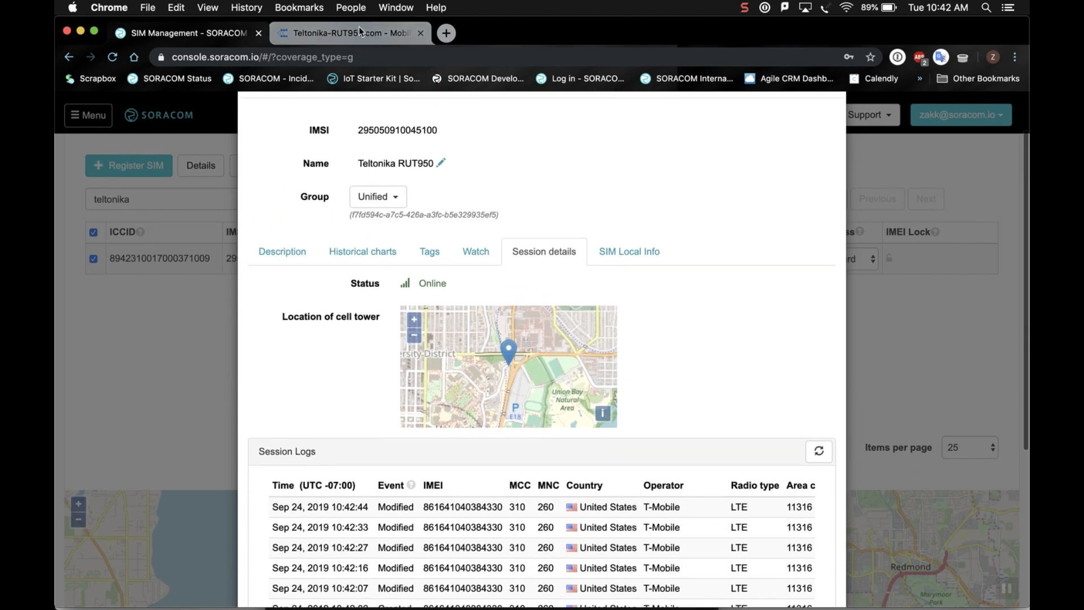
pyautogui.click(358, 31)
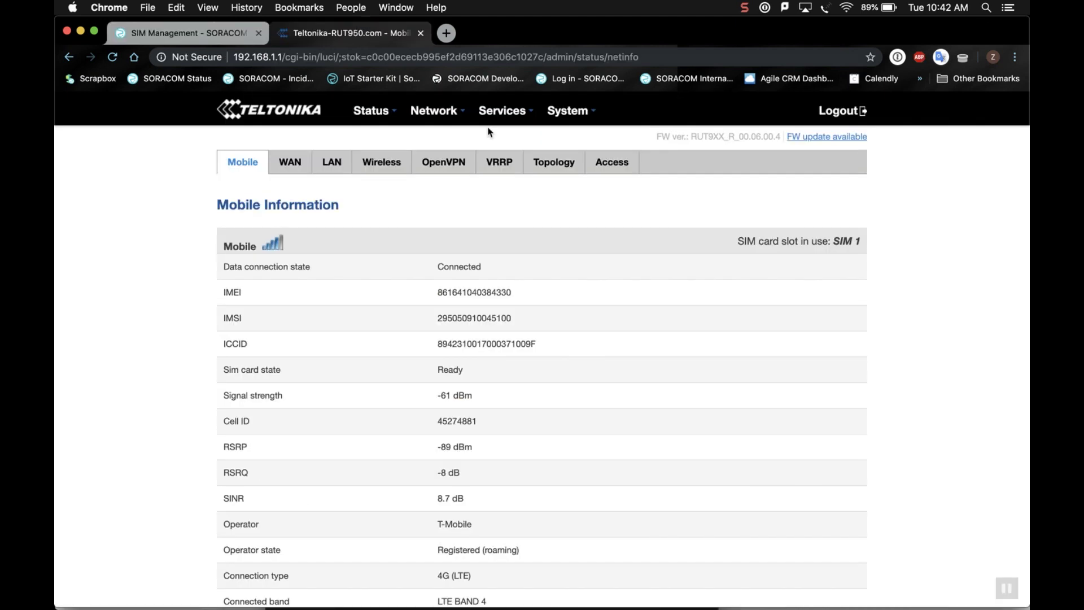
pyautogui.scroll(-4, 996, 299)
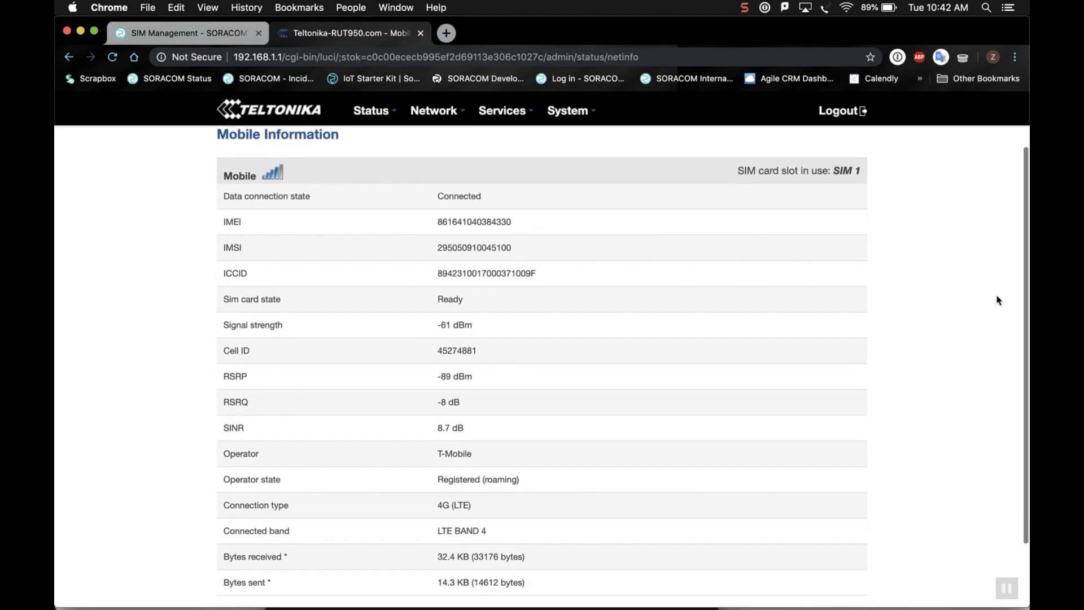
pyautogui.scroll(-2, 997, 300)
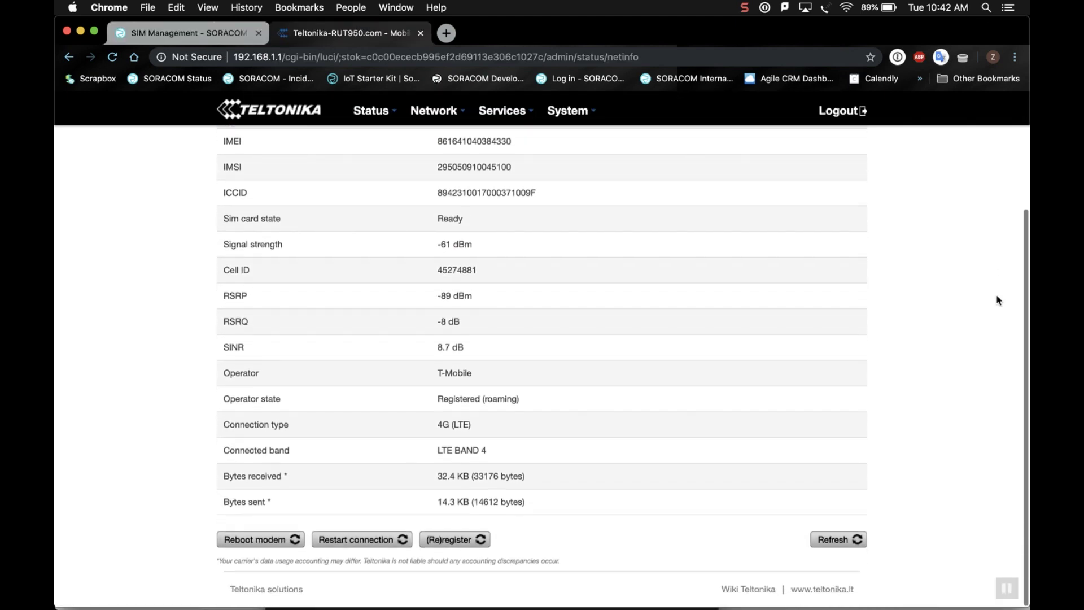
pyautogui.scroll(6, 997, 299)
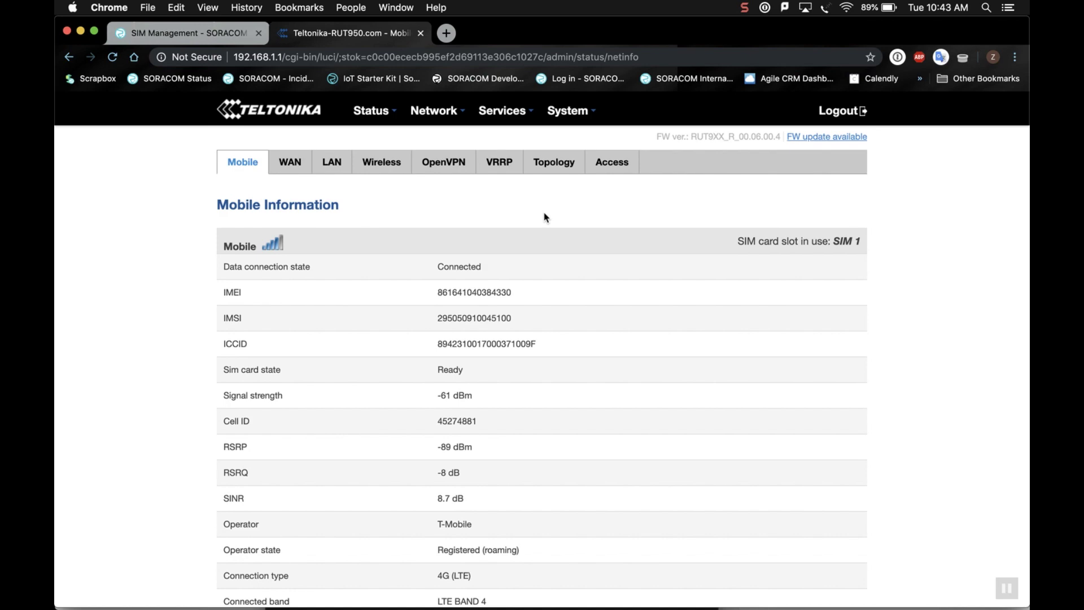
pyautogui.scroll(1, 546, 218)
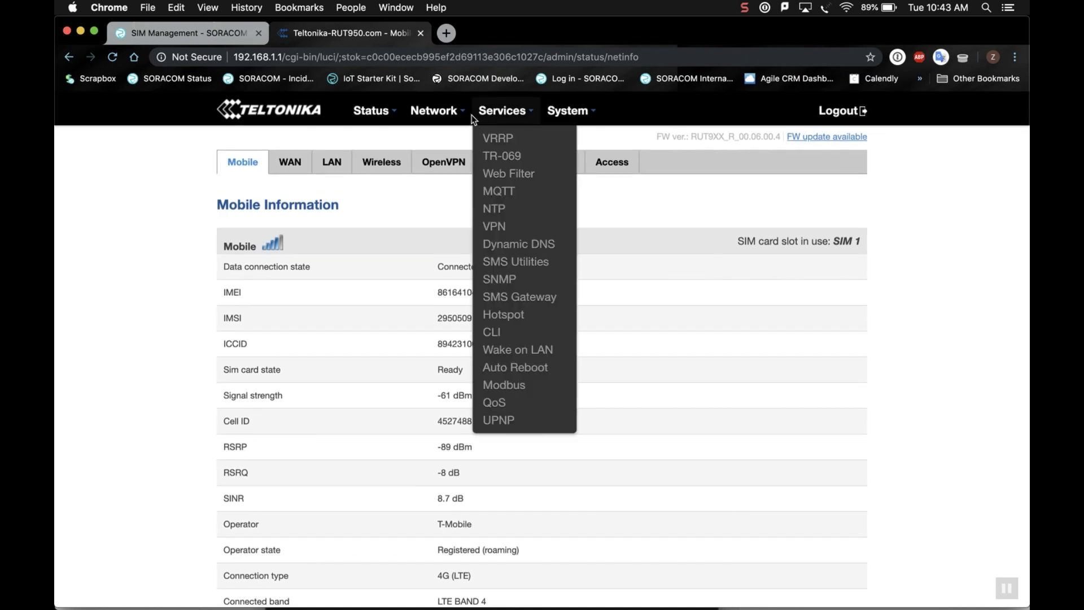
pyautogui.moveTo(462, 113)
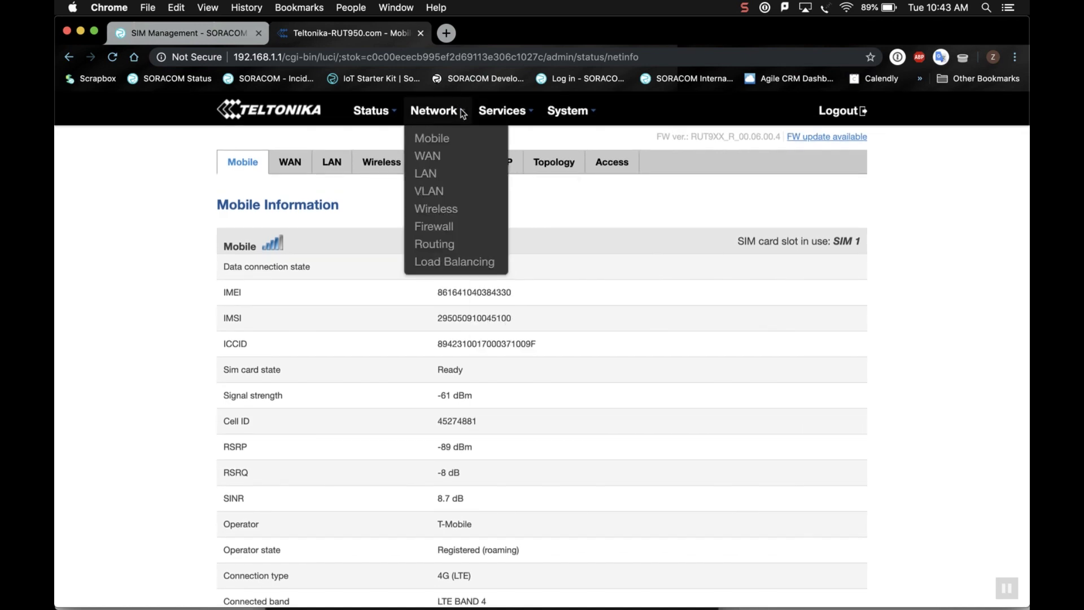
# Browse the Mobile SIM switching settings, then view Network Operators showing T-Mobile in Auto mode.
pyautogui.click(441, 137)
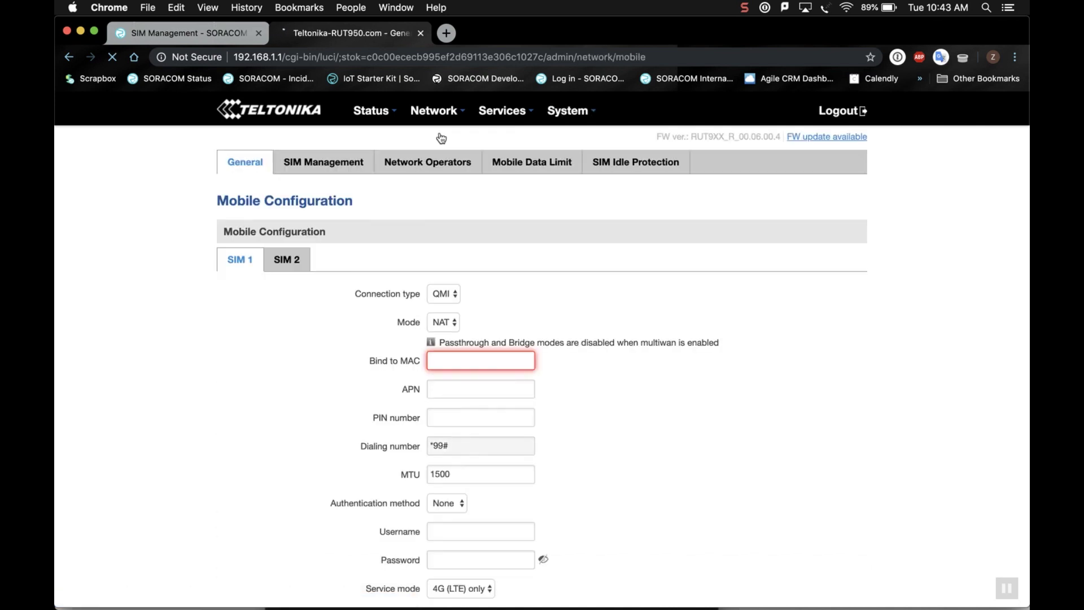
pyautogui.click(366, 164)
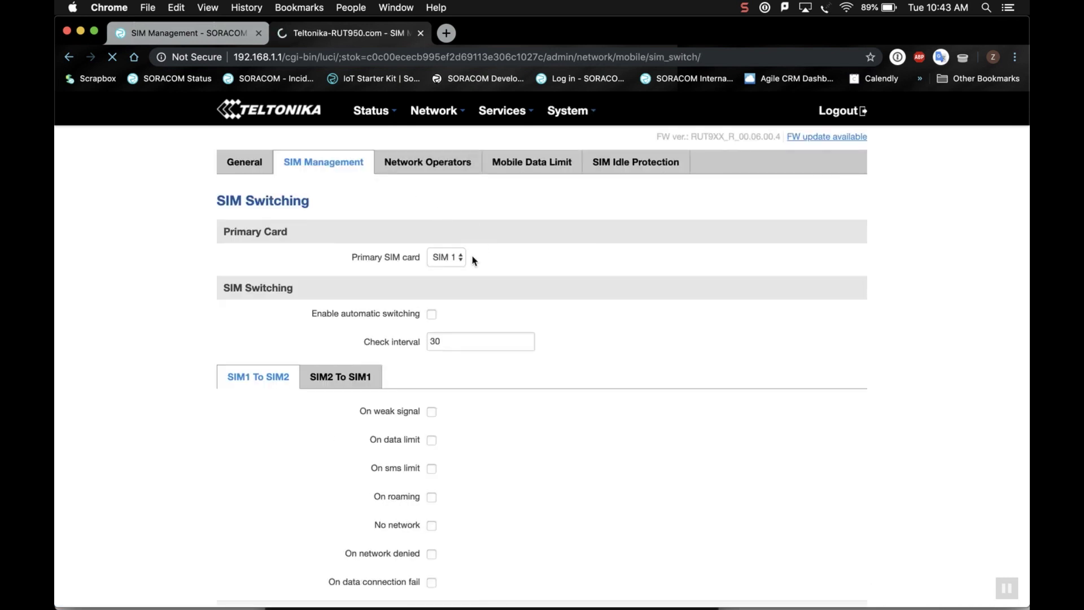
pyautogui.scroll(-2, 502, 296)
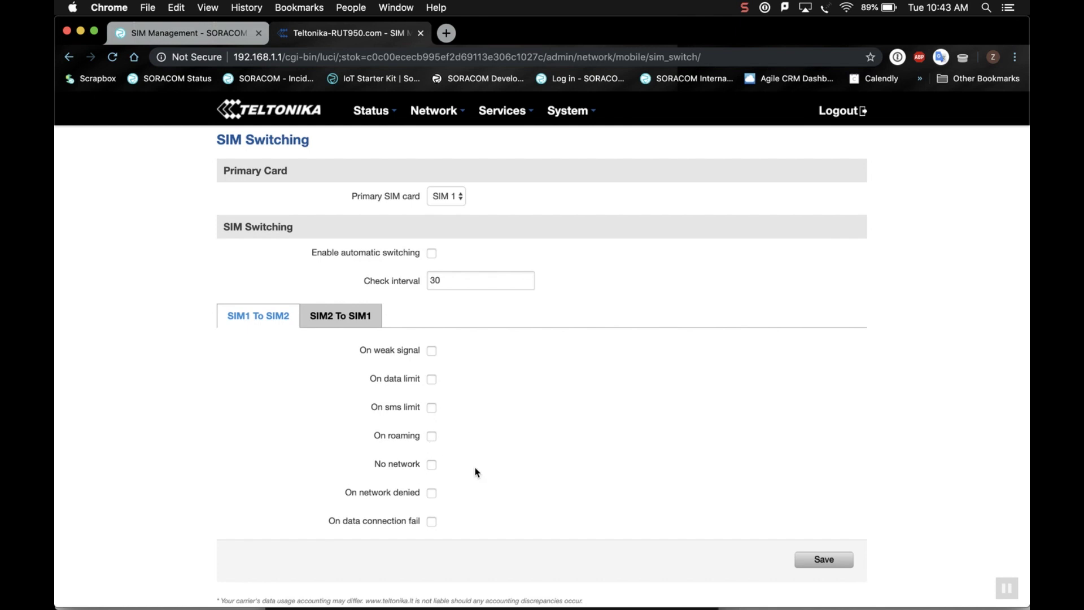
pyautogui.scroll(-2, 477, 470)
pyautogui.scroll(4, 476, 470)
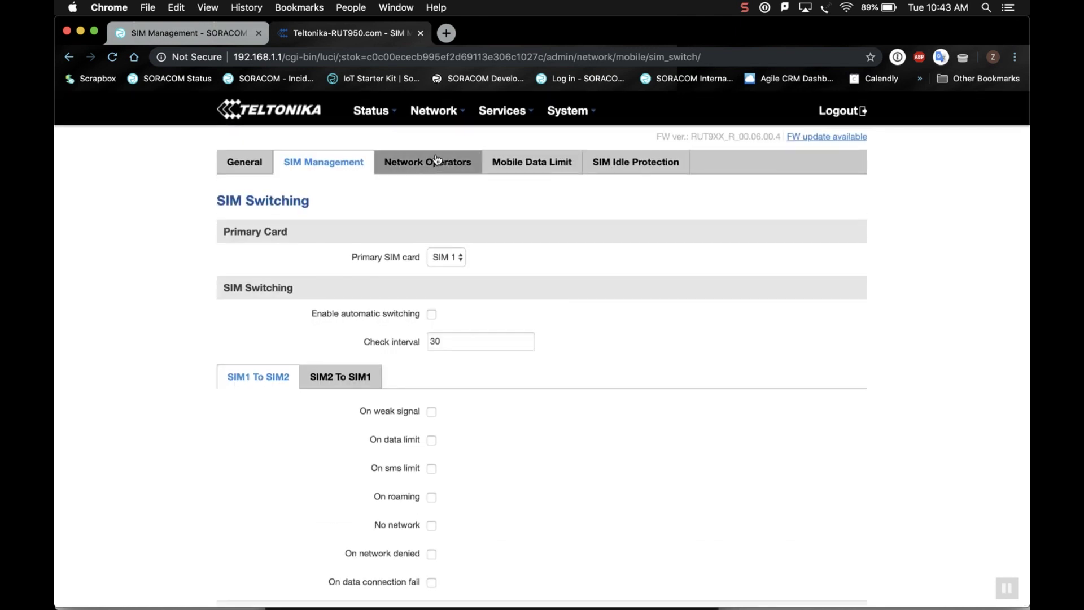
pyautogui.click(437, 162)
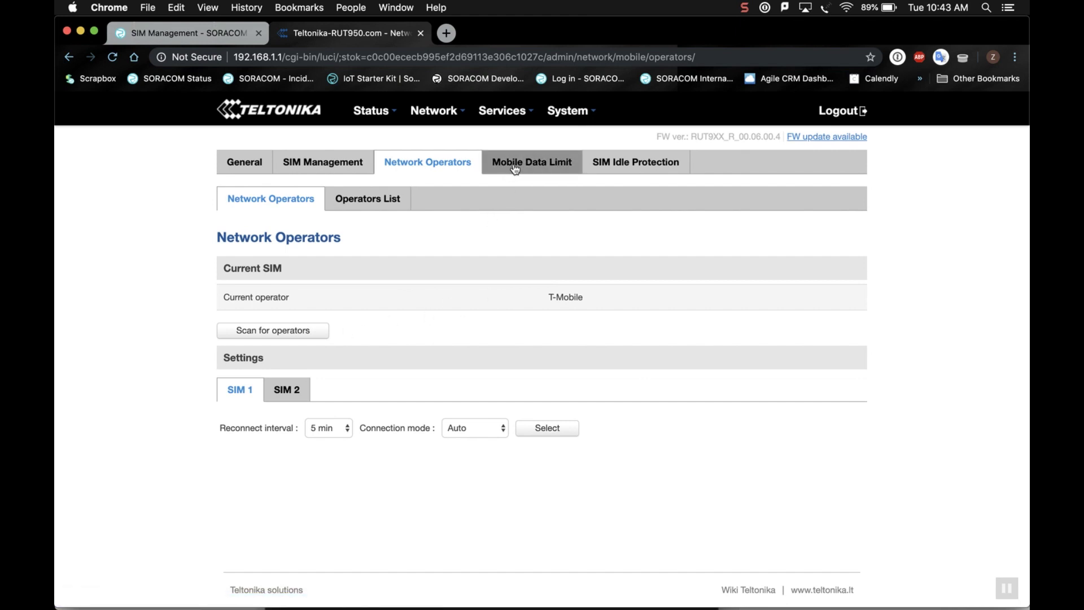
# View the Operators List, then the SIM1 Mobile Data Limit page with limits disabled.
pyautogui.click(388, 202)
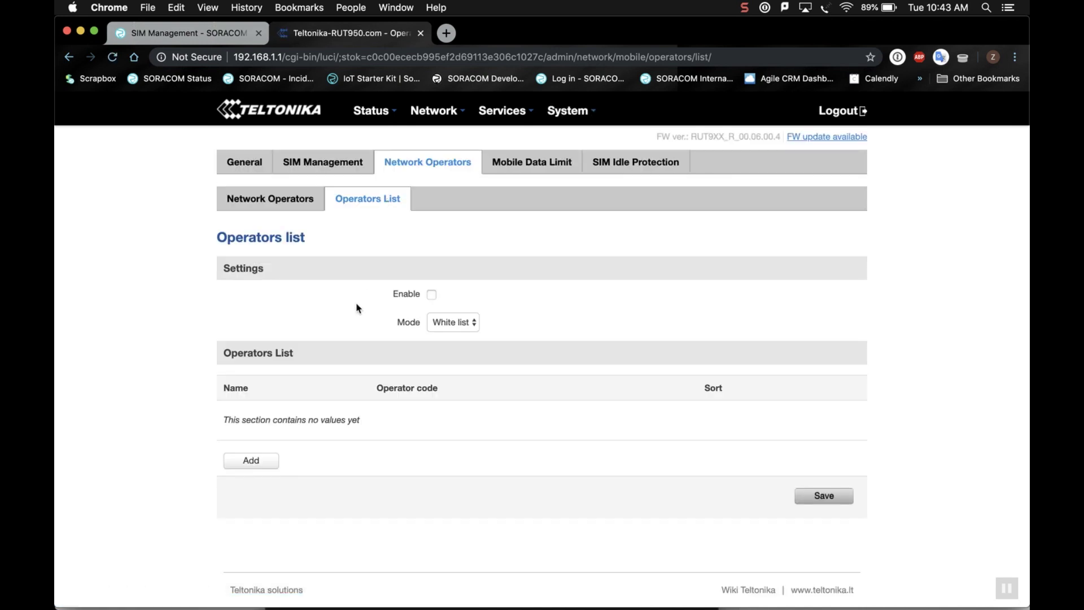
pyautogui.click(525, 169)
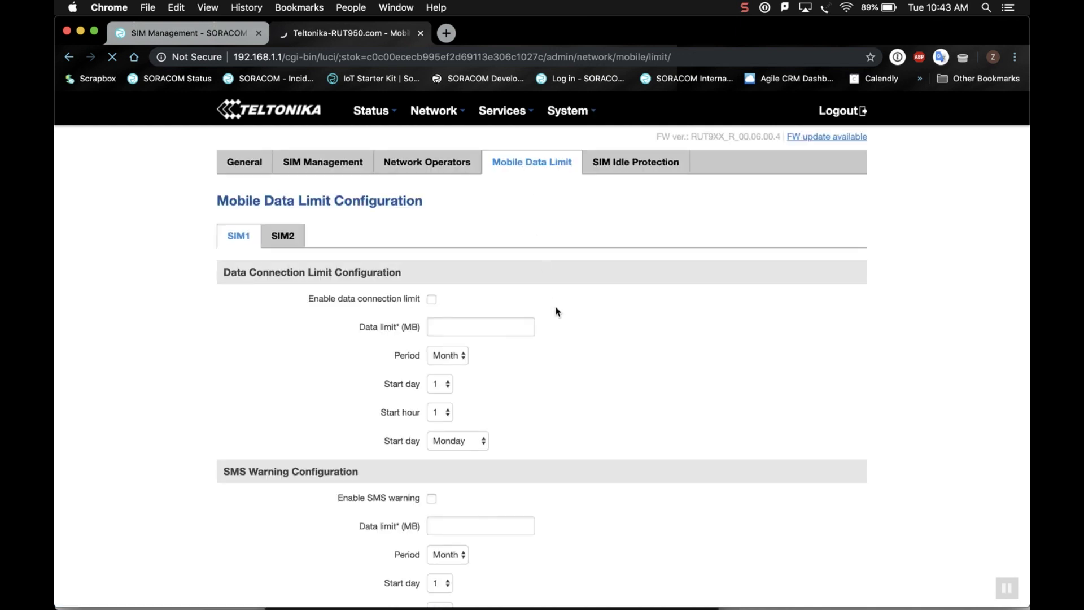
pyautogui.scroll(-3, 556, 312)
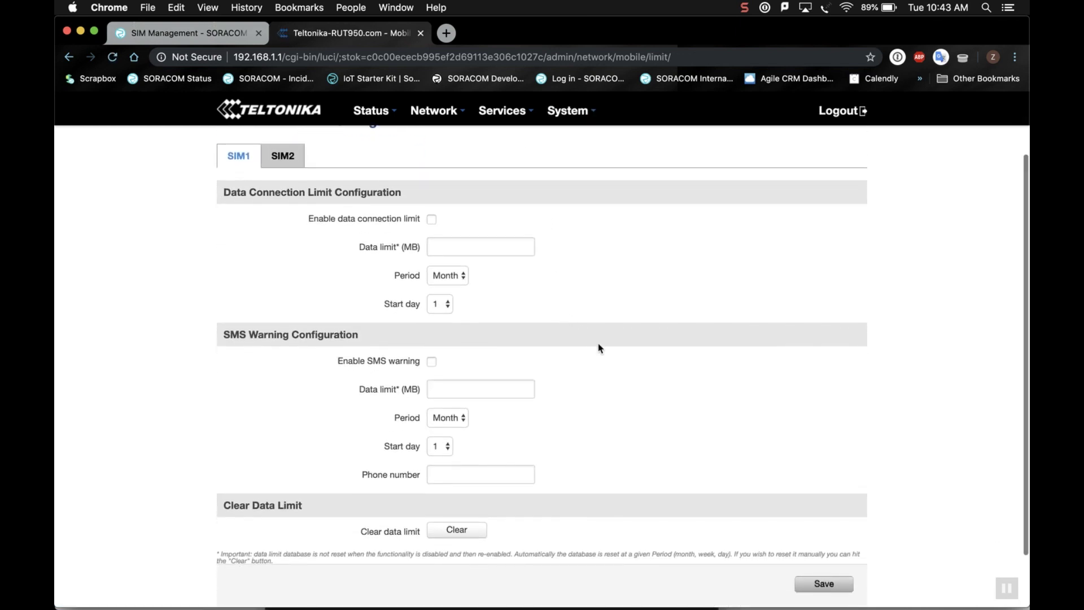
pyautogui.scroll(-2, 600, 348)
pyautogui.scroll(5, 600, 348)
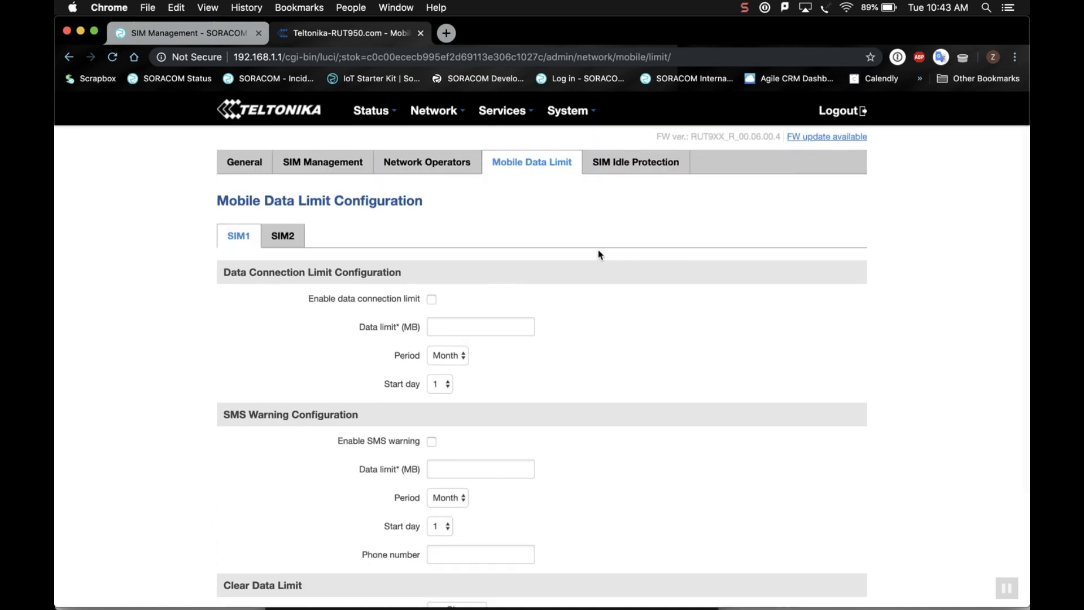
pyautogui.scroll(-2, 600, 254)
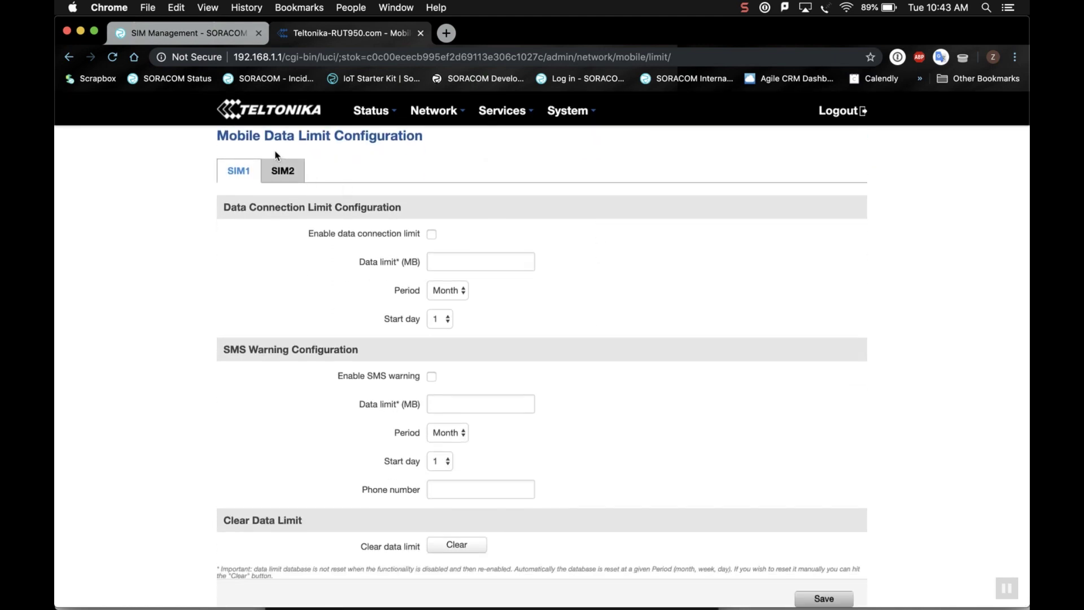
# Check the SIM's traffic alert (Watch) settings in Soracom and return to the router.
pyautogui.click(155, 35)
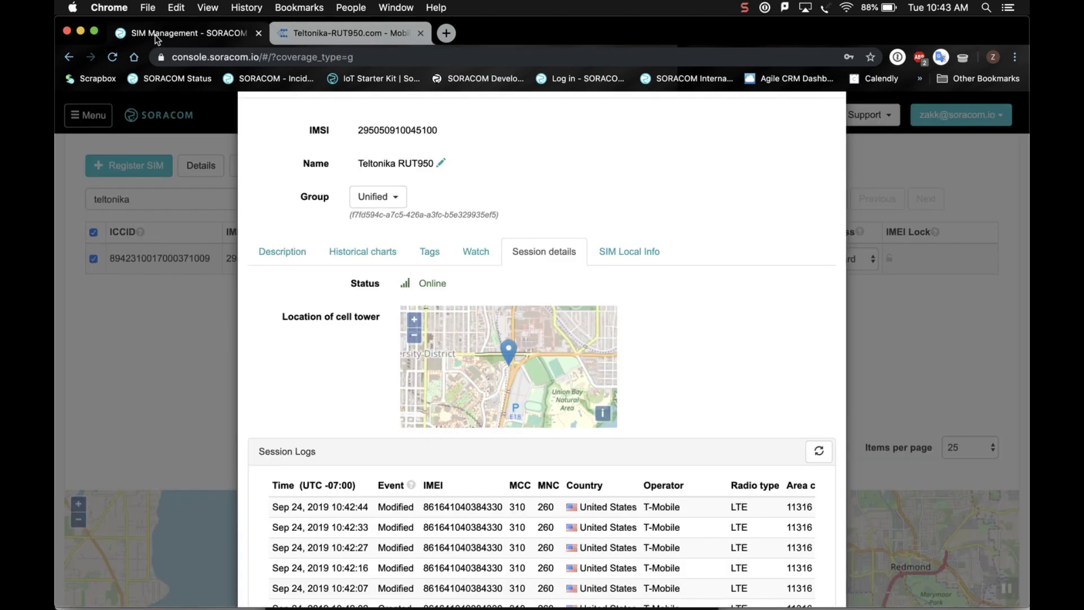
pyautogui.click(470, 255)
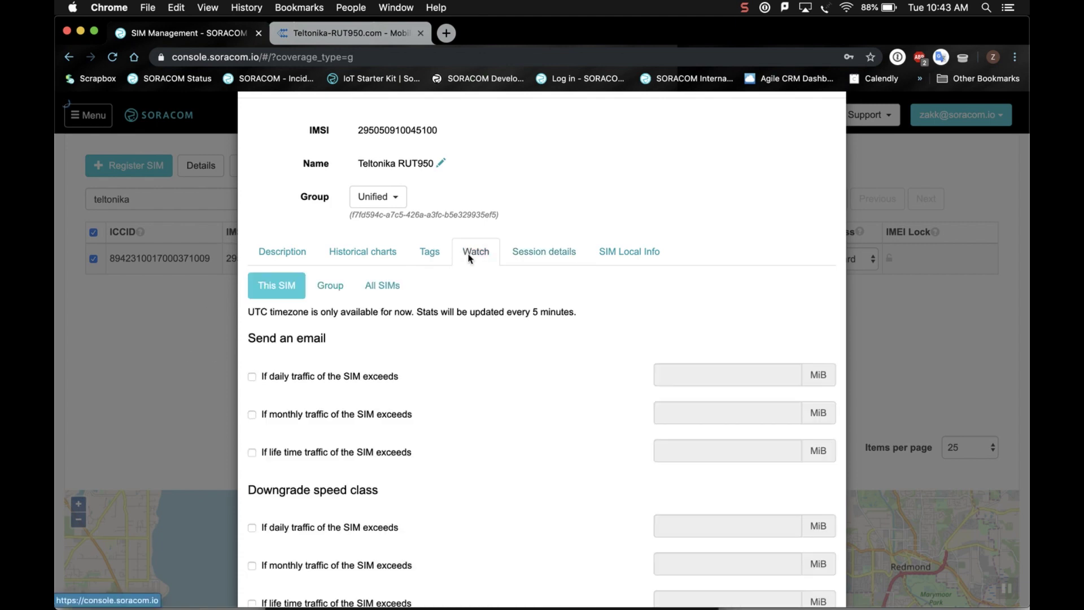
pyautogui.scroll(-3, 472, 373)
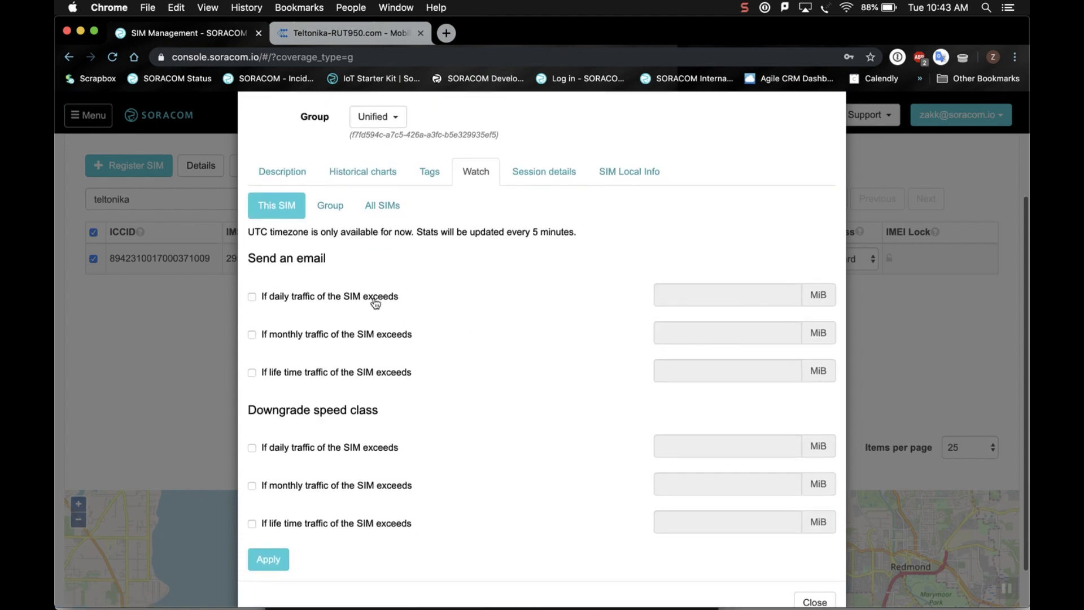
pyautogui.click(366, 35)
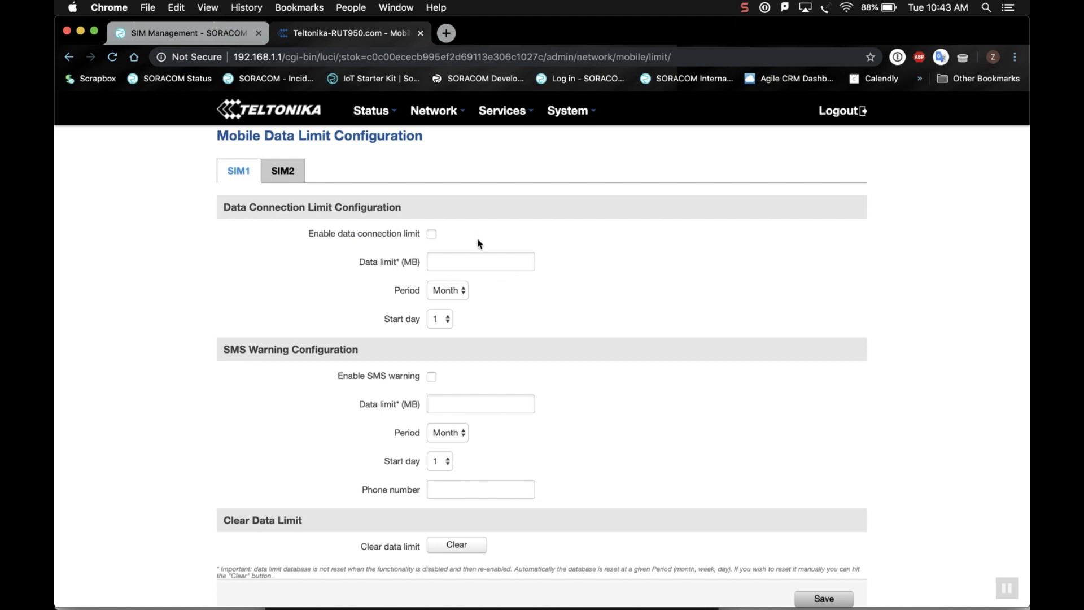
# View the SIM Idle Protection settings and its Test page with an empty results table.
pyautogui.scroll(2, 397, 190)
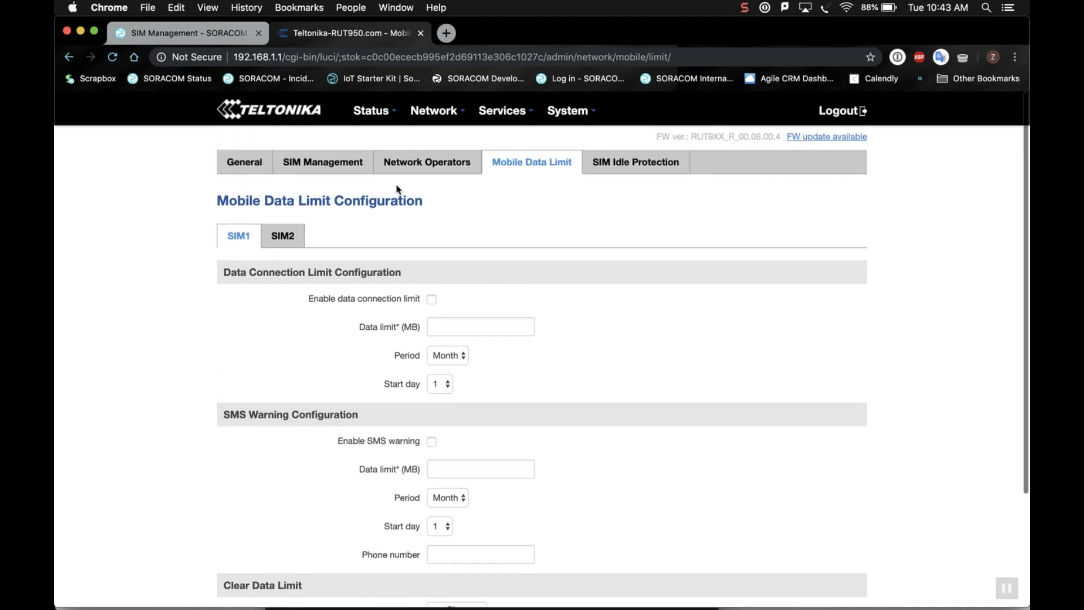
pyautogui.click(622, 170)
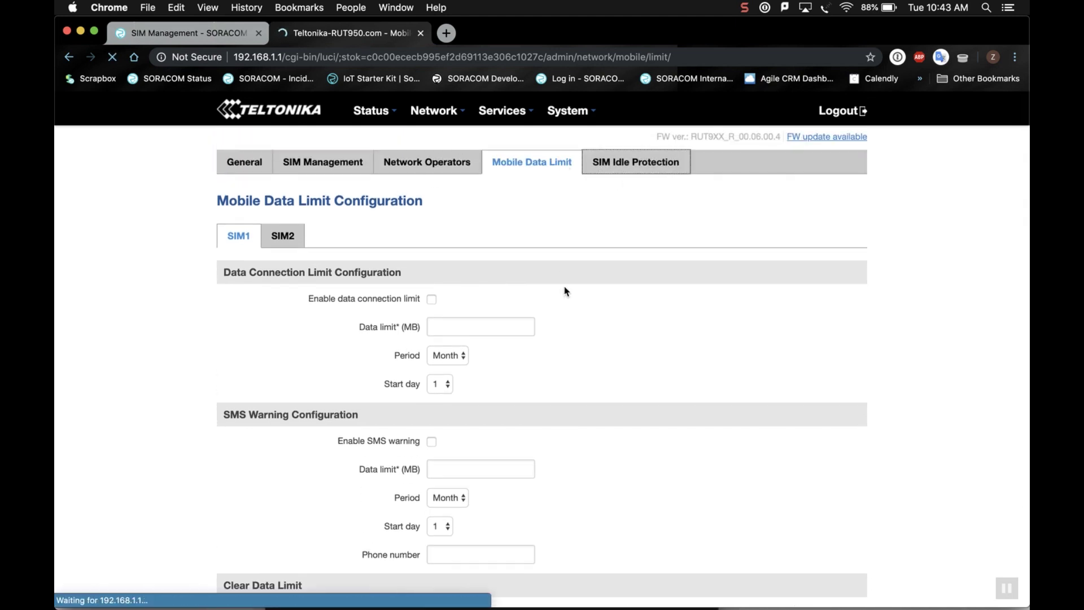
pyautogui.scroll(-1, 568, 311)
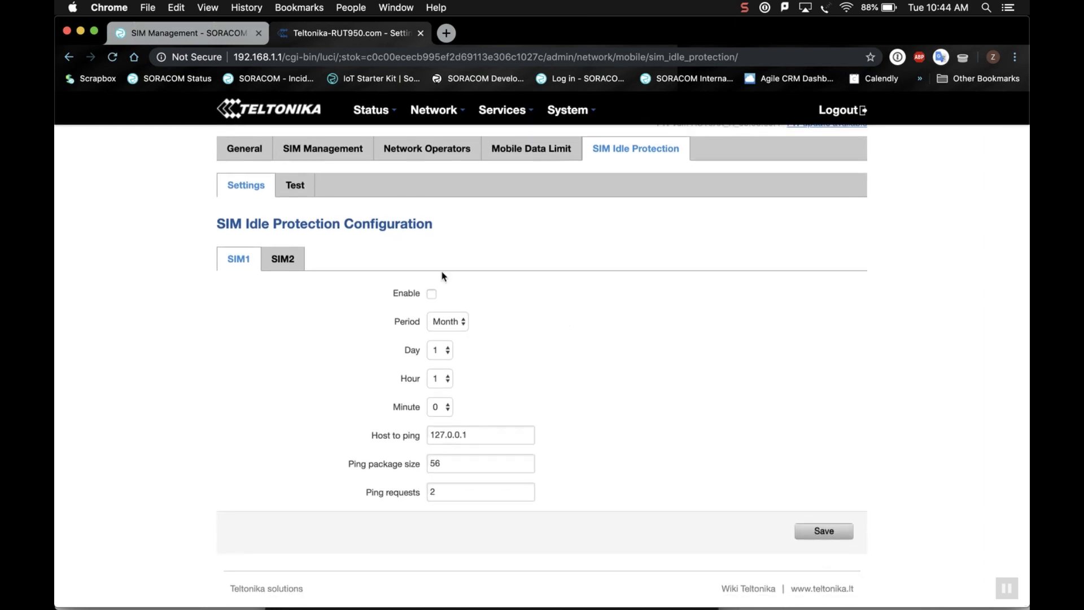
pyautogui.click(300, 192)
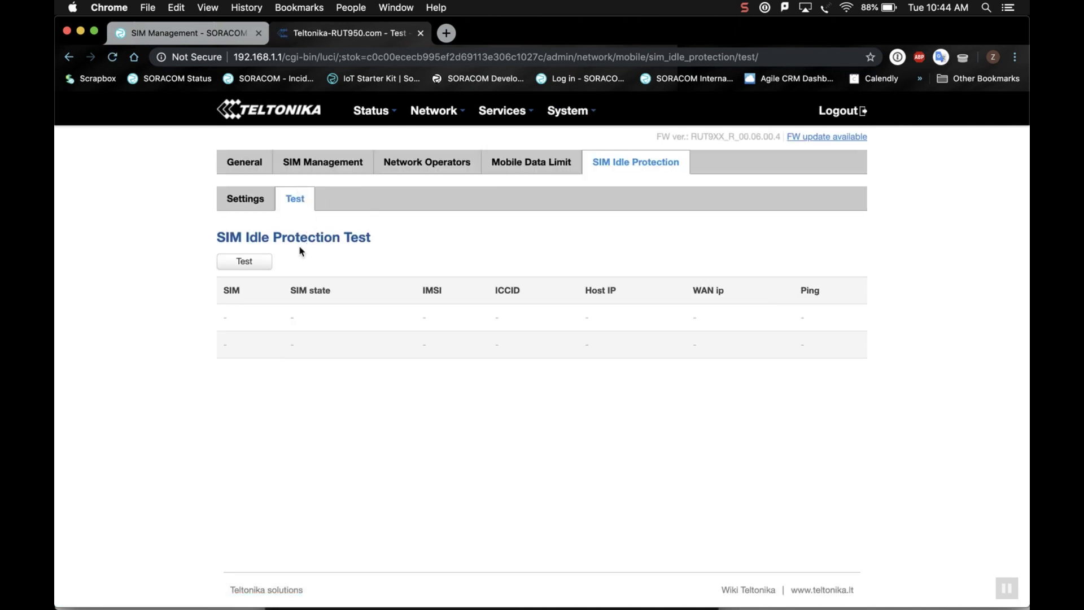
# Load the General mobile settings page, then start a new browser tab.
pyautogui.click(245, 262)
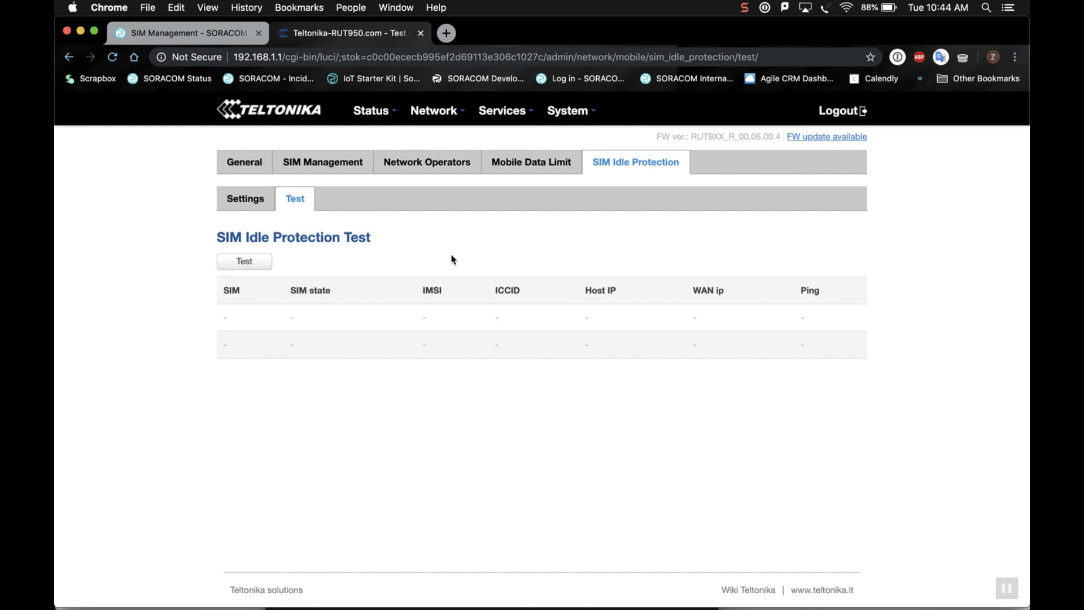
pyautogui.click(233, 159)
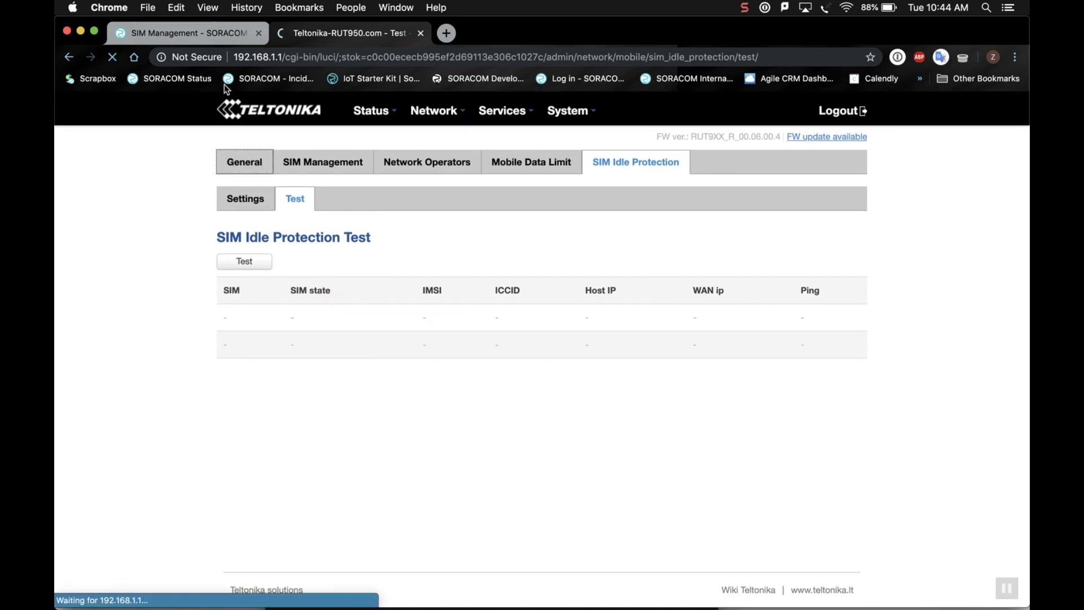
pyautogui.click(446, 33)
# Visit soracom.io's Store and view the Teltonika RUT950 product page ($259.00) and its specifications.
pyautogui.write('soracom.io')
pyautogui.press('Return')
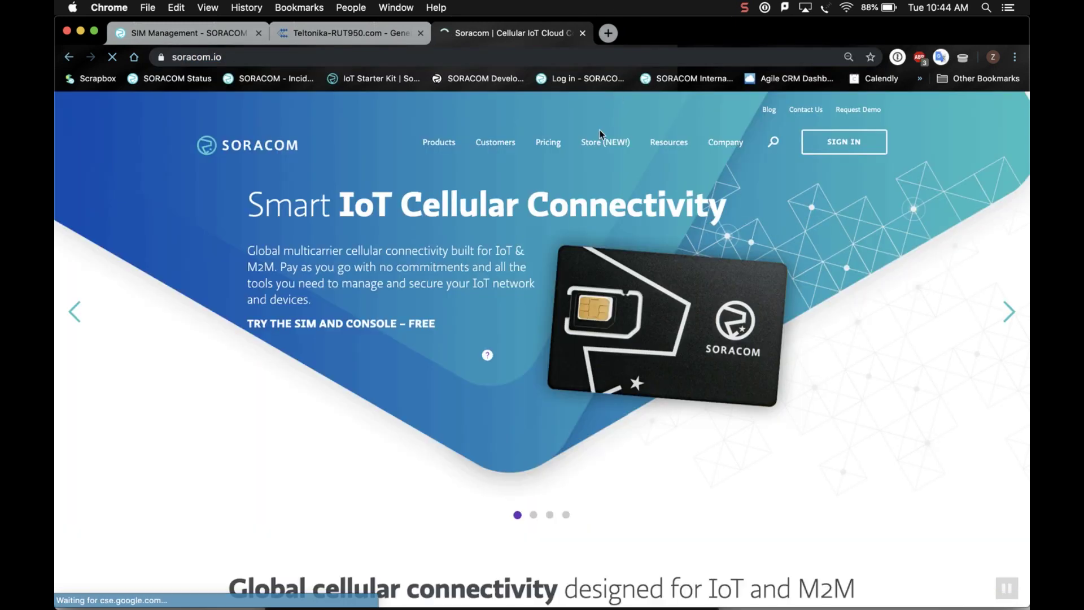
pyautogui.click(599, 142)
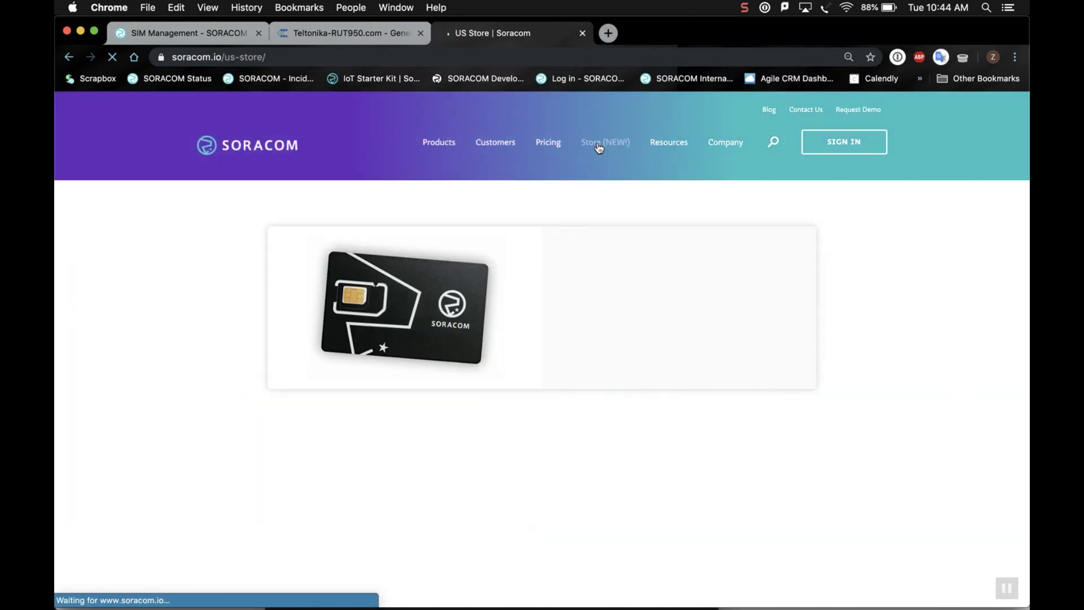
pyautogui.scroll(-15, 611, 277)
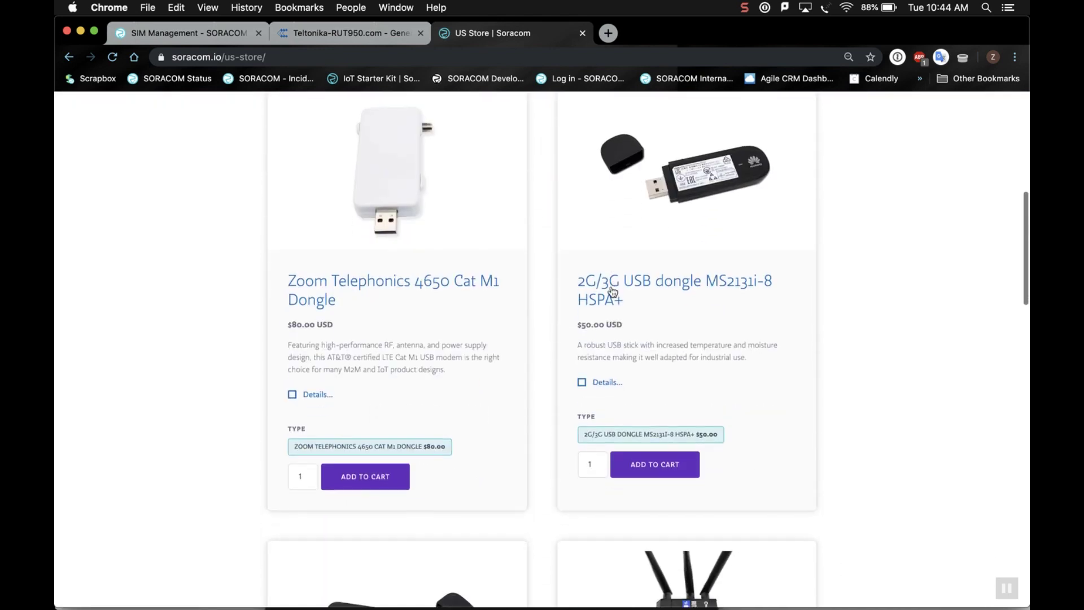
pyautogui.scroll(-12, 611, 286)
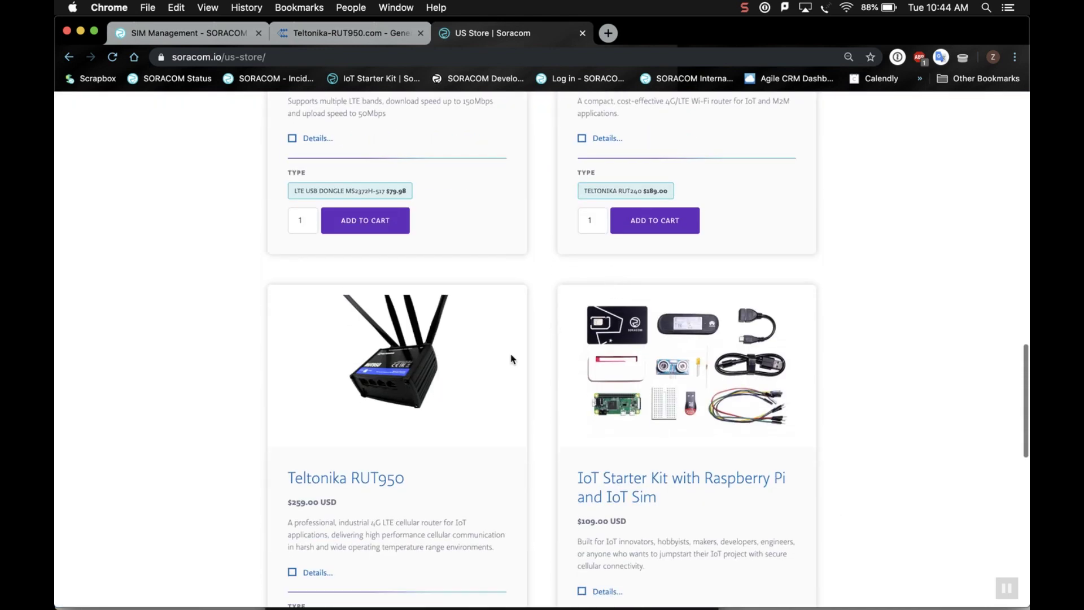
pyautogui.click(390, 413)
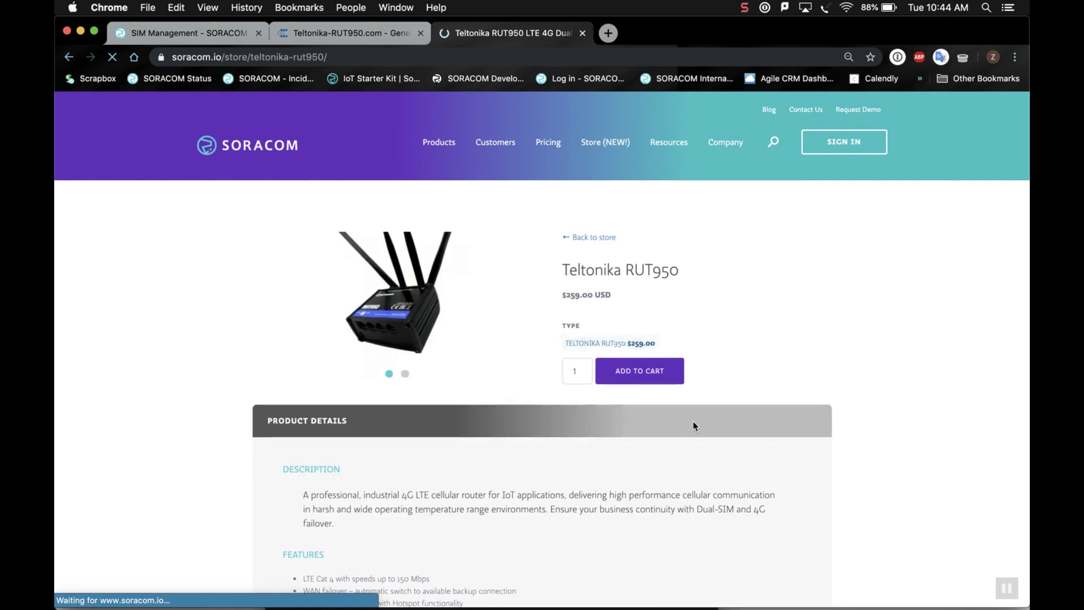
pyautogui.scroll(-5, 705, 429)
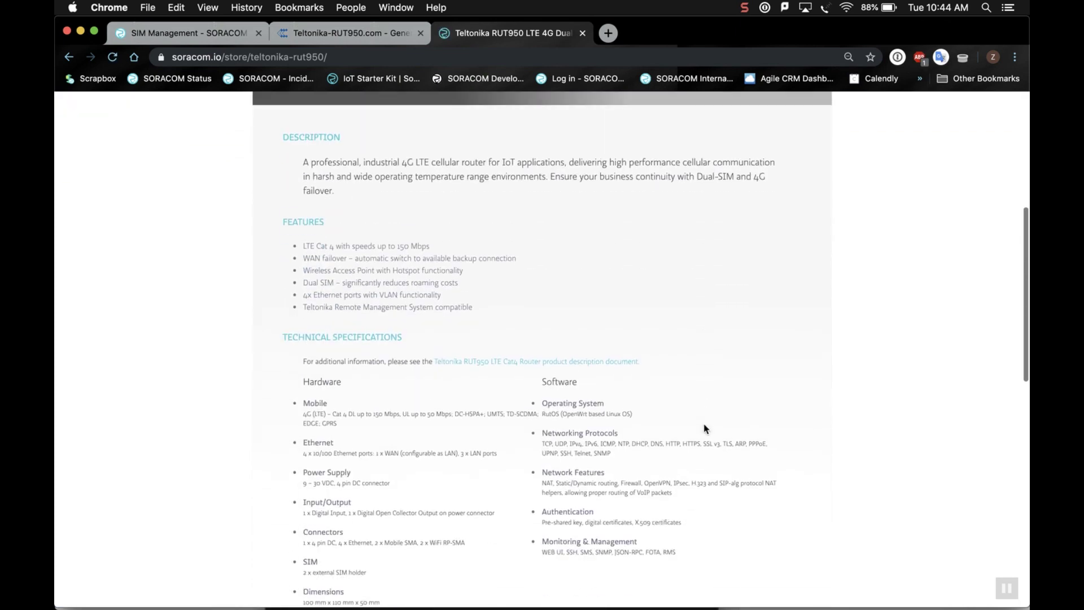
pyautogui.scroll(-3, 705, 429)
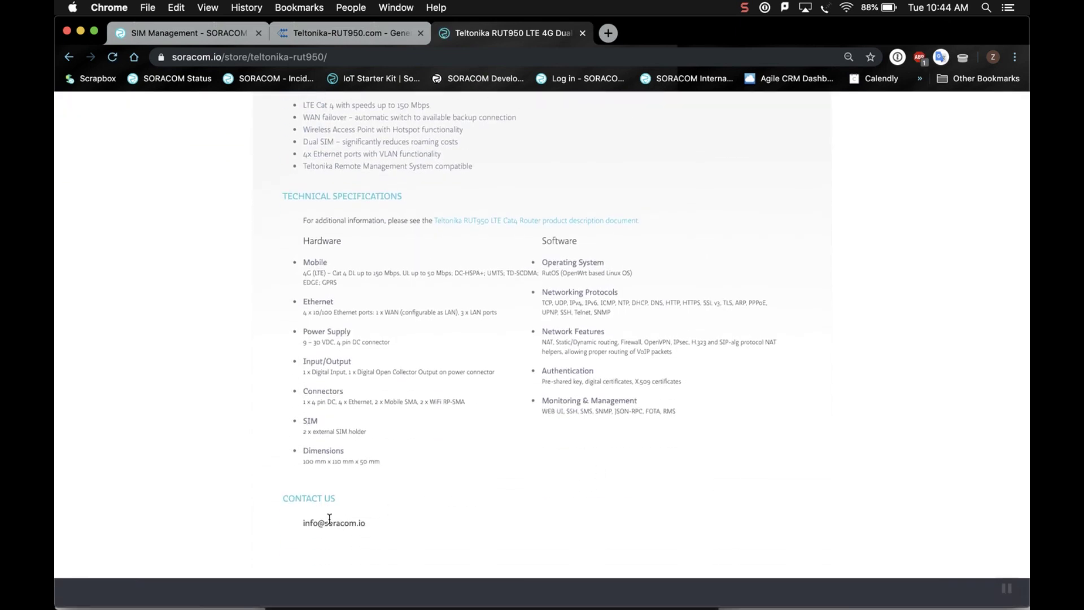